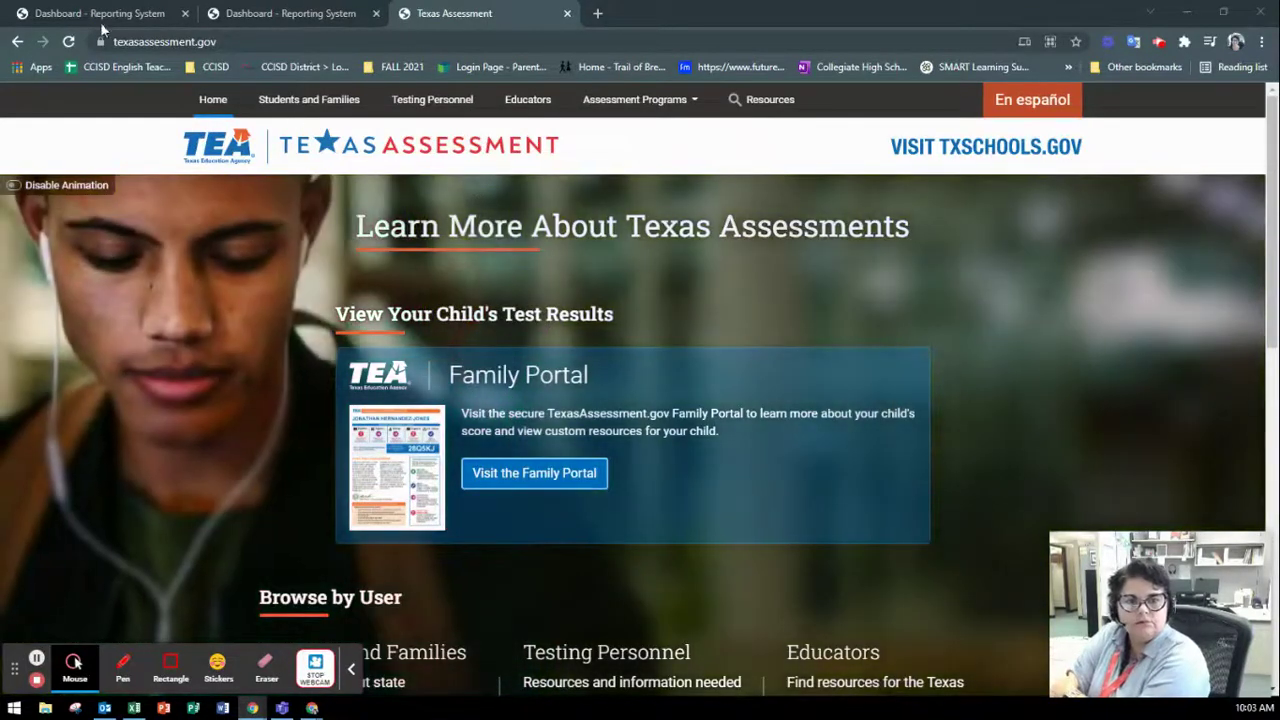
Reveal the full TexasAssessment.gov address in the browser's address bar
{"action": "left_click", "coordinate": [139, 42]}
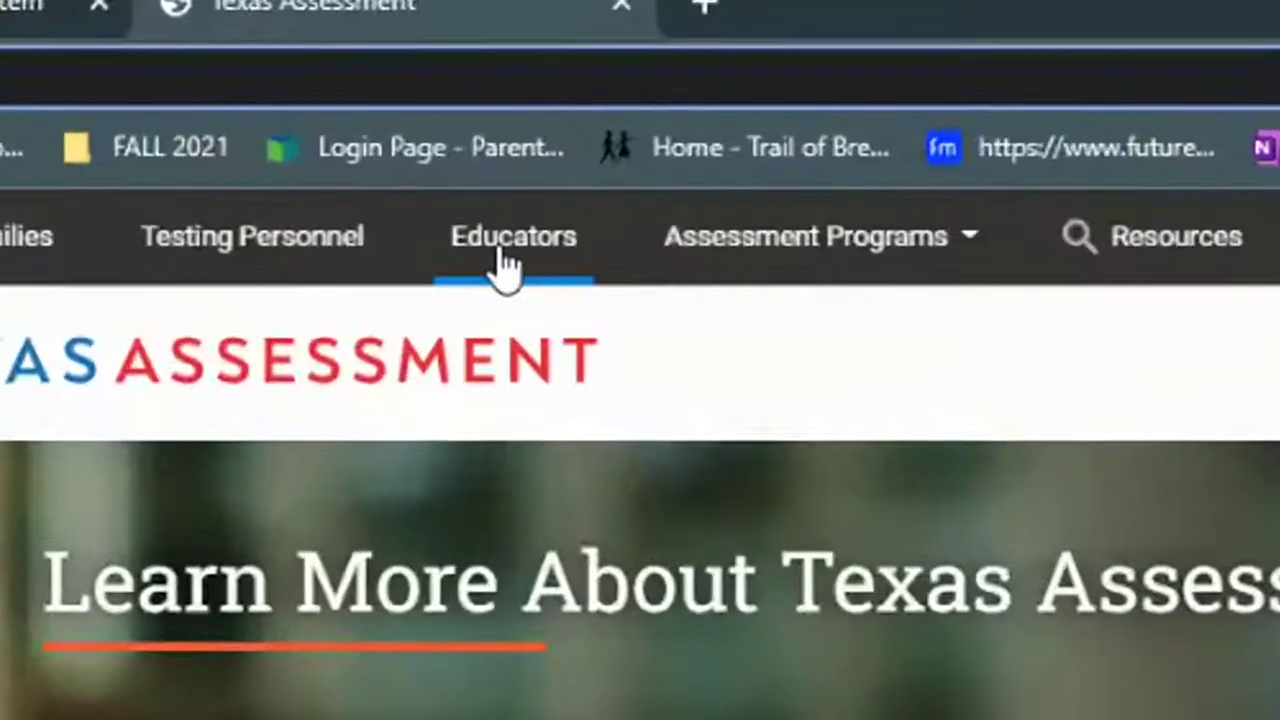
Go to the Educators page and scroll down to the After Testing CRS card
{"action": "left_click", "coordinate": [522, 136]}
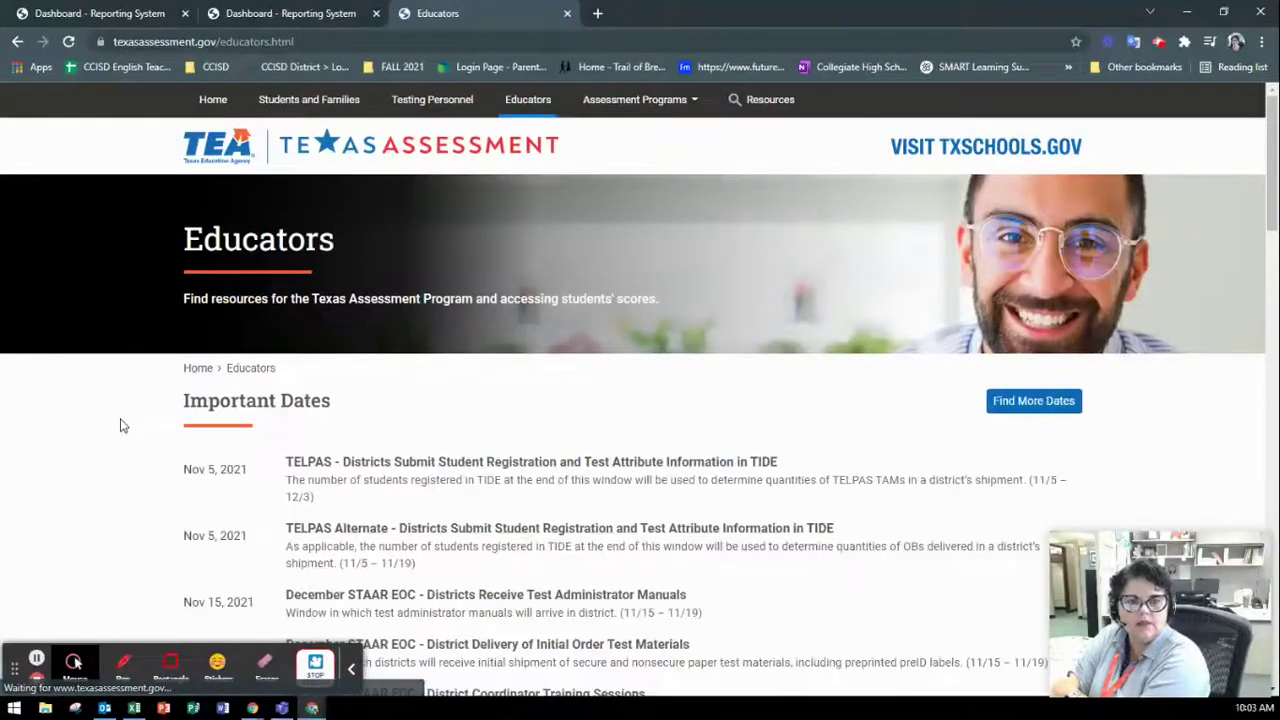
{"action": "scroll", "coordinate": [126, 432], "scroll_direction": "down", "scroll_amount": 1}
{"action": "scroll", "coordinate": [126, 432], "scroll_direction": "down", "scroll_amount": 1}
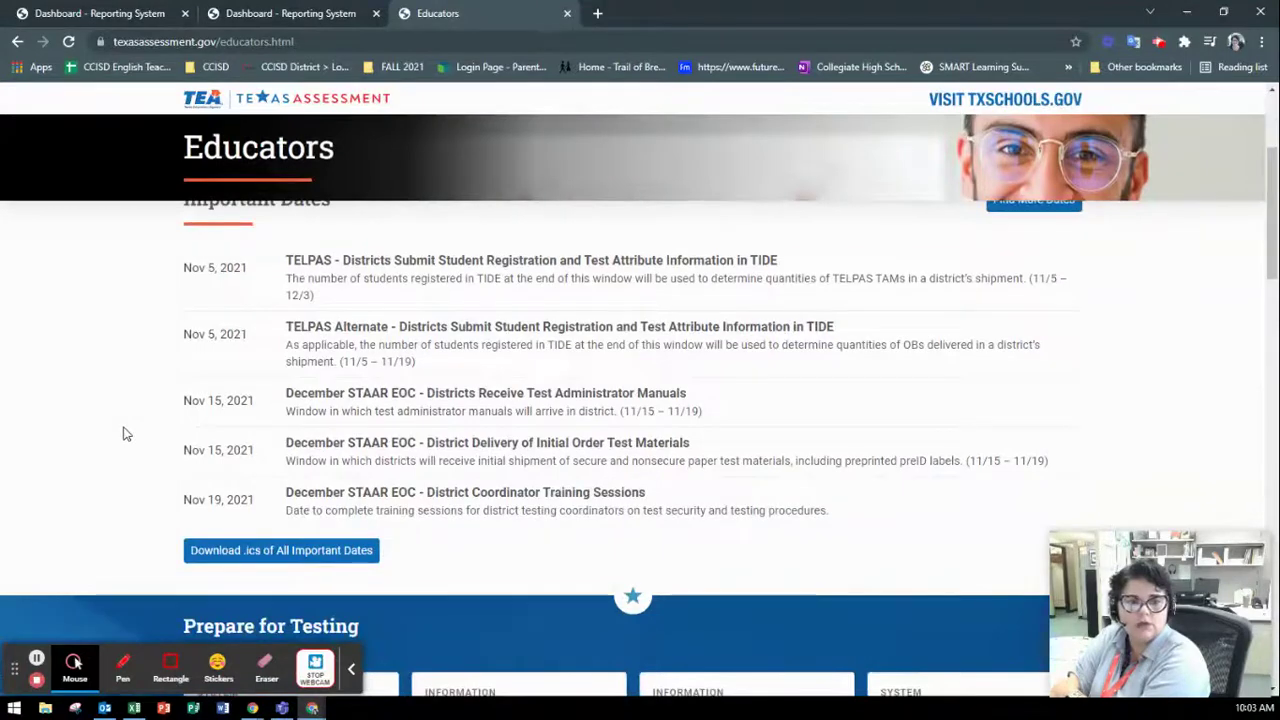
{"action": "scroll", "coordinate": [123, 433], "scroll_direction": "down", "scroll_amount": 2}
{"action": "scroll", "coordinate": [123, 433], "scroll_direction": "down", "scroll_amount": 2}
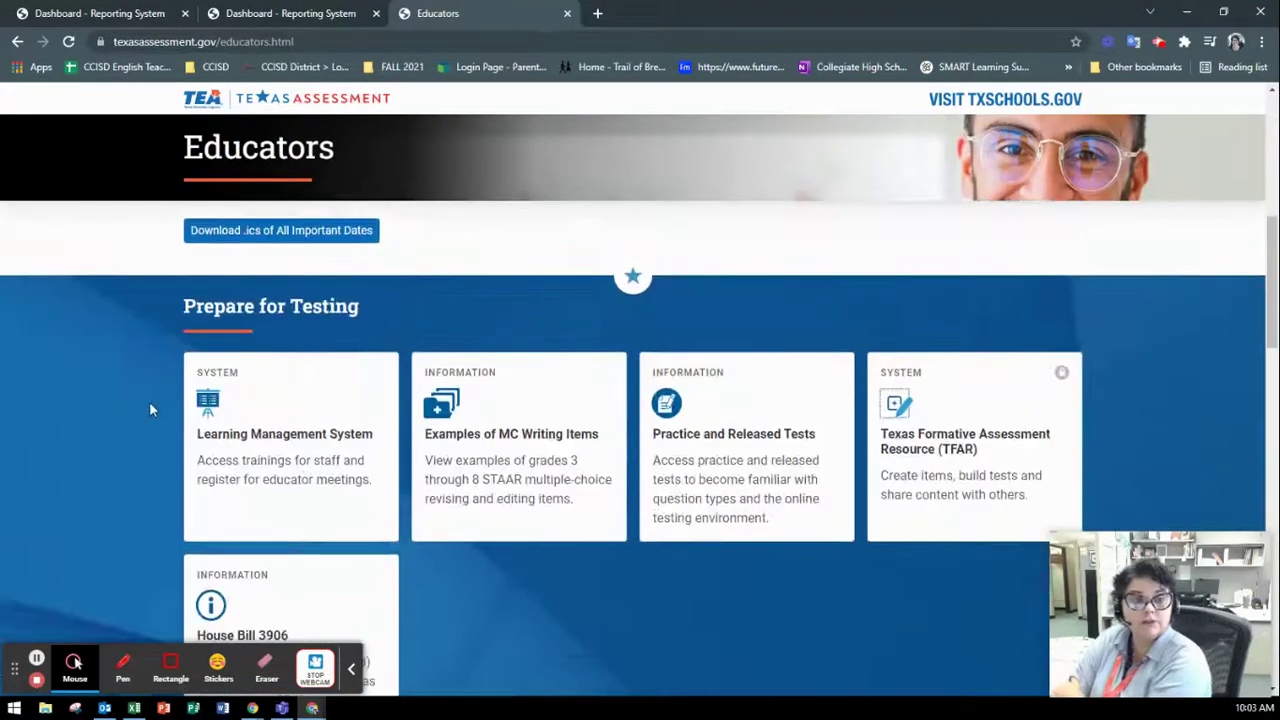
{"action": "scroll", "coordinate": [134, 465], "scroll_direction": "down", "scroll_amount": 1}
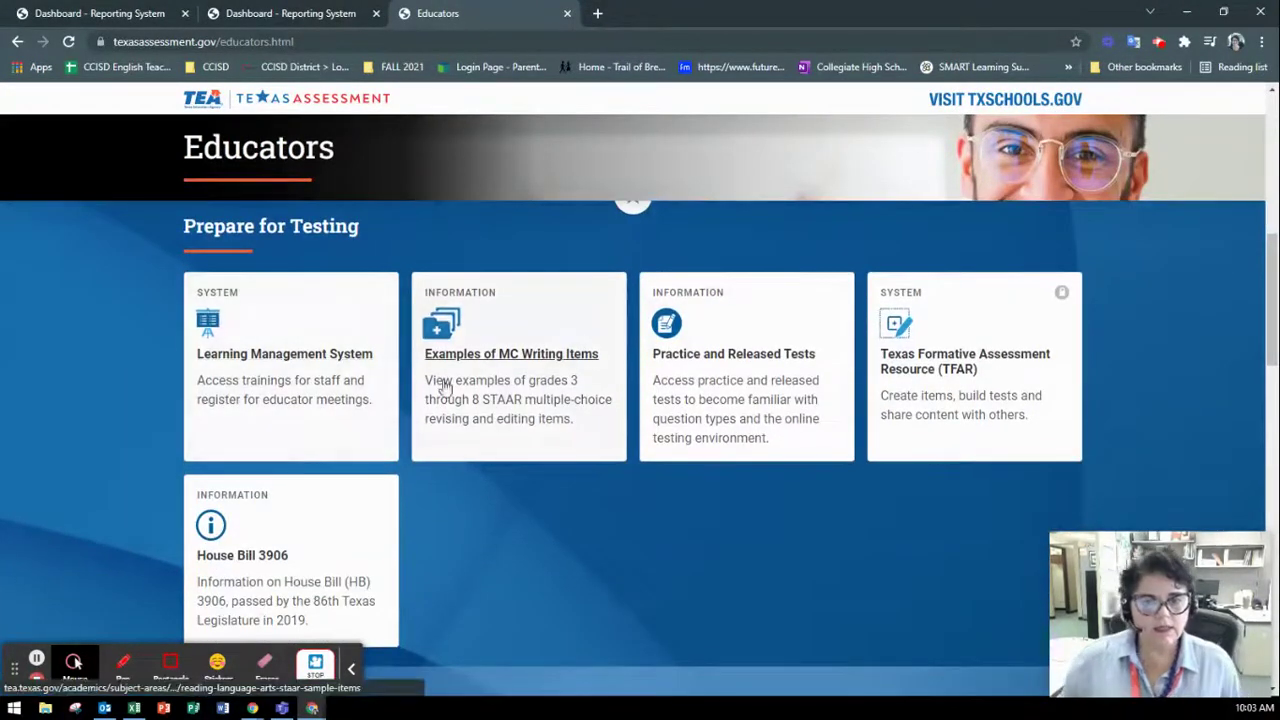
{"action": "scroll", "coordinate": [677, 580], "scroll_direction": "down", "scroll_amount": 6}
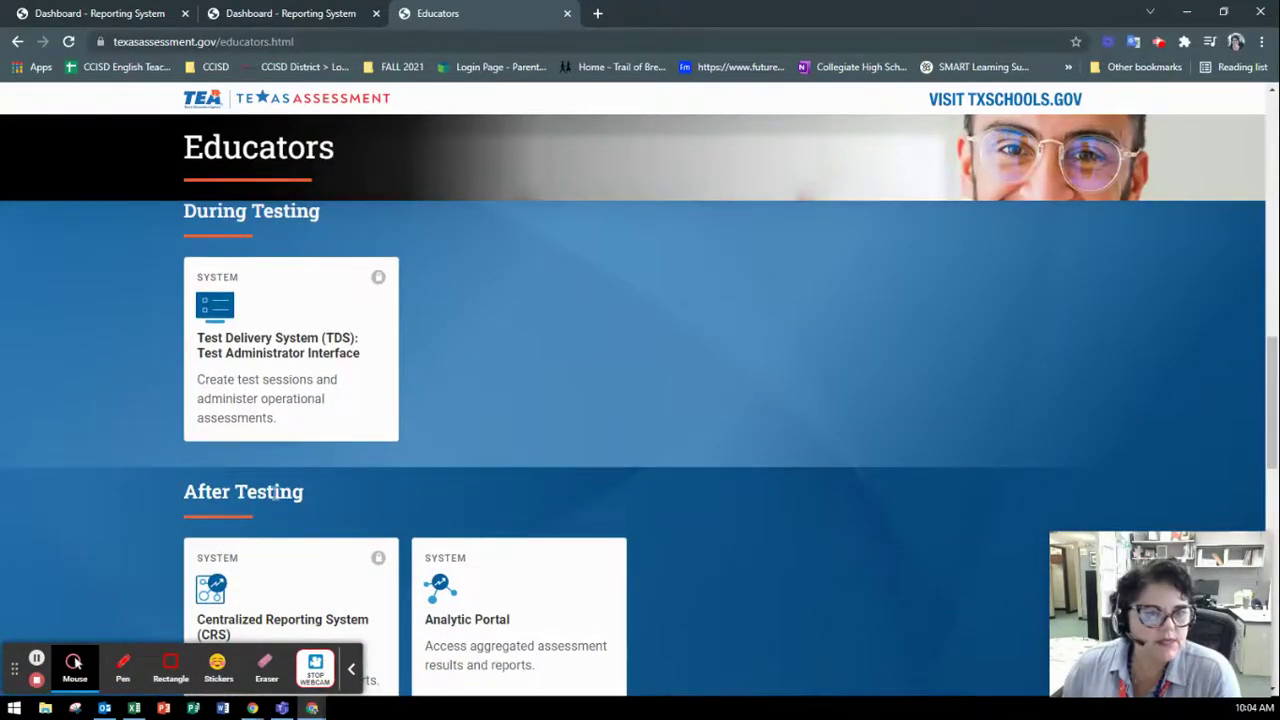
{"action": "scroll", "coordinate": [268, 500], "scroll_direction": "down", "scroll_amount": 2}
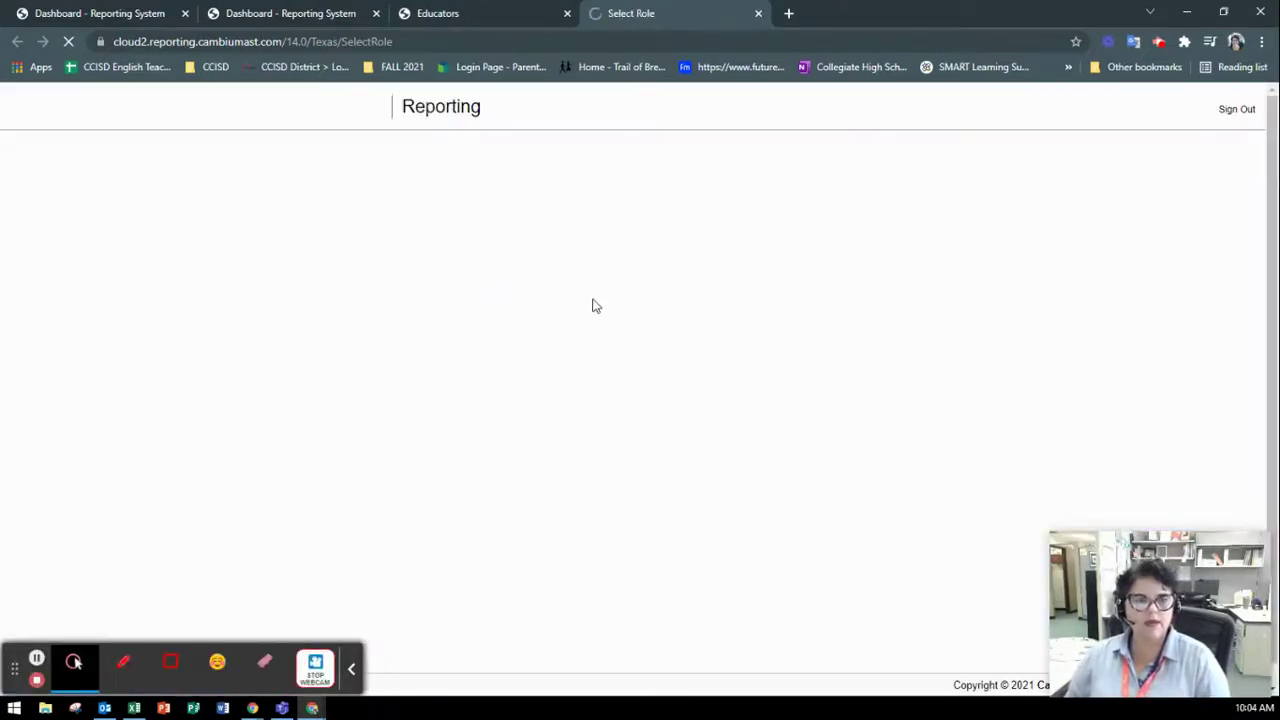
Open the Centralized Reporting System and enter with the 'DRV @ District: CORPUS CHRISTI ISD' role
{"action": "left_click", "coordinate": [353, 670]}
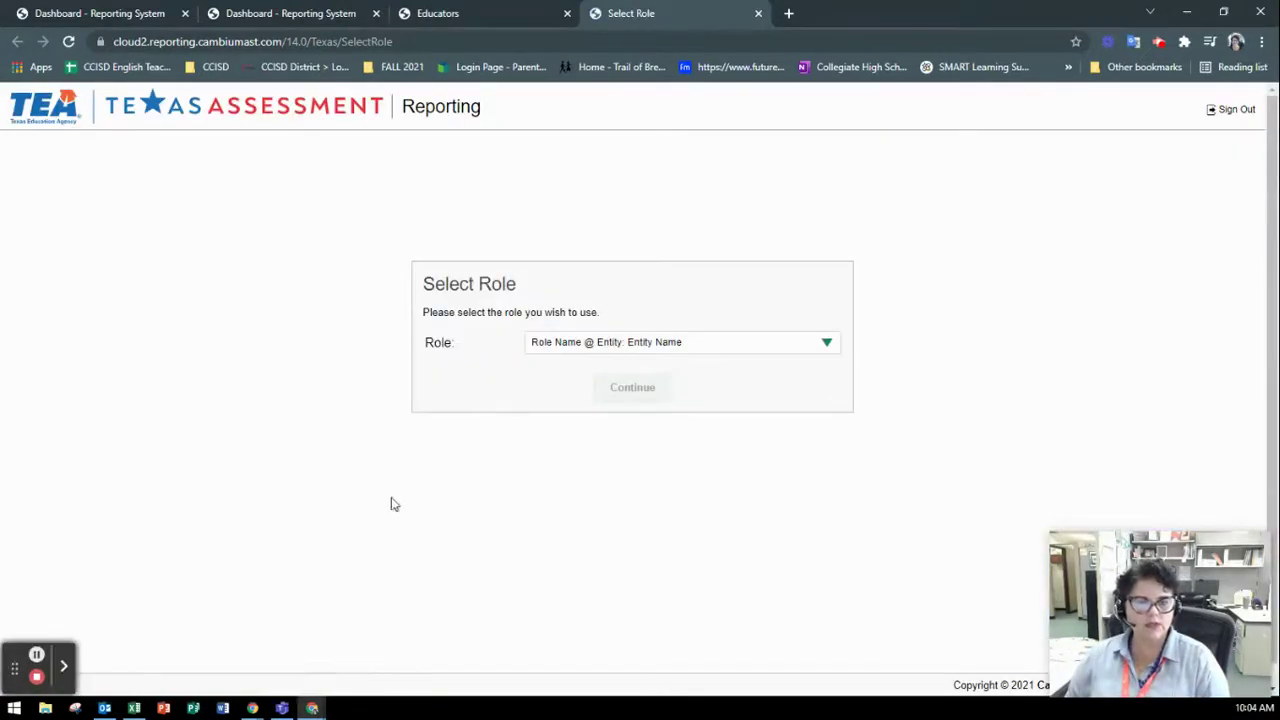
{"action": "left_click", "coordinate": [835, 352]}
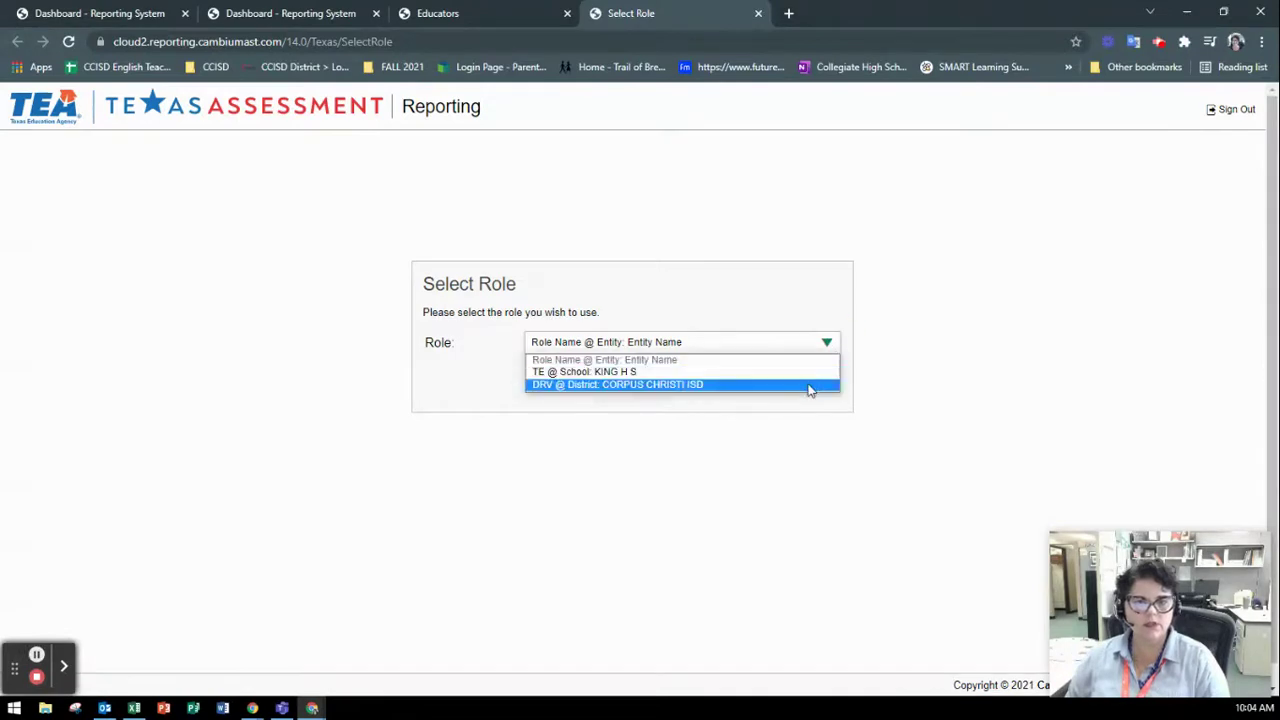
{"action": "left_click", "coordinate": [811, 384]}
{"action": "left_click", "coordinate": [630, 400]}
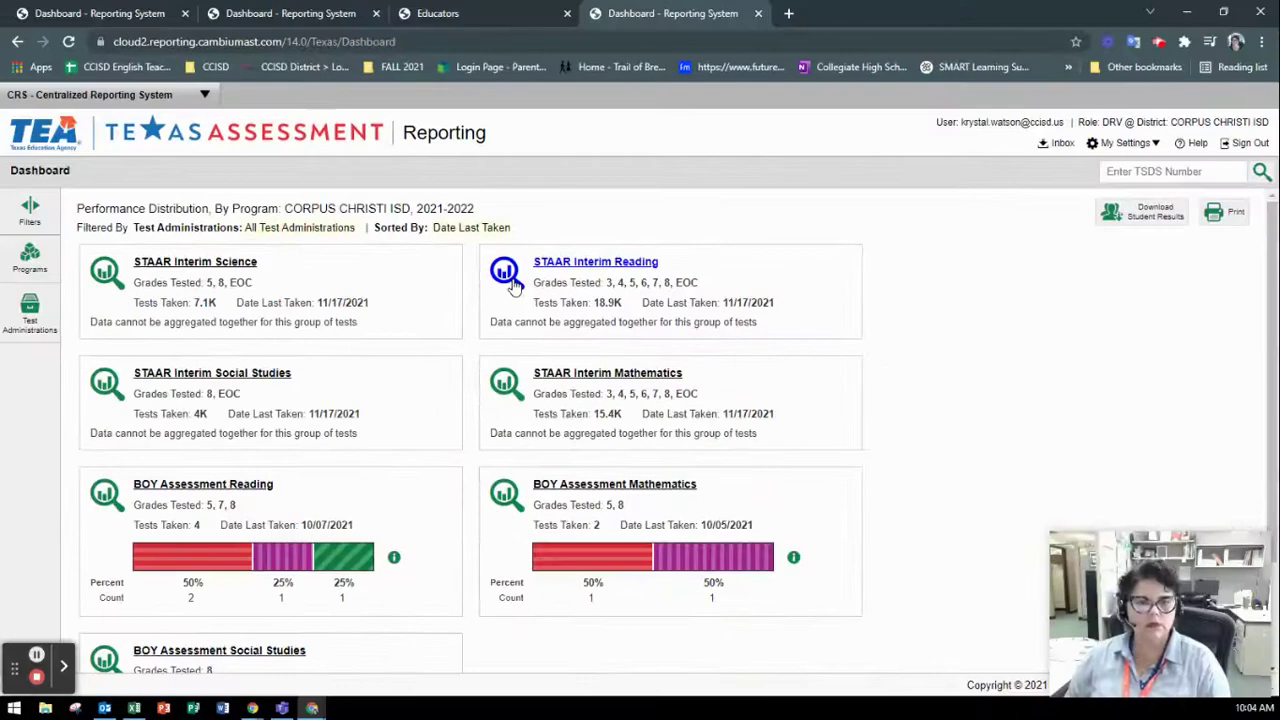
Open Fall 2021 STAAR Interim English I from the name-sorted STAAR Interim Reading list, closing extra tabs
{"action": "left_click", "coordinate": [513, 236]}
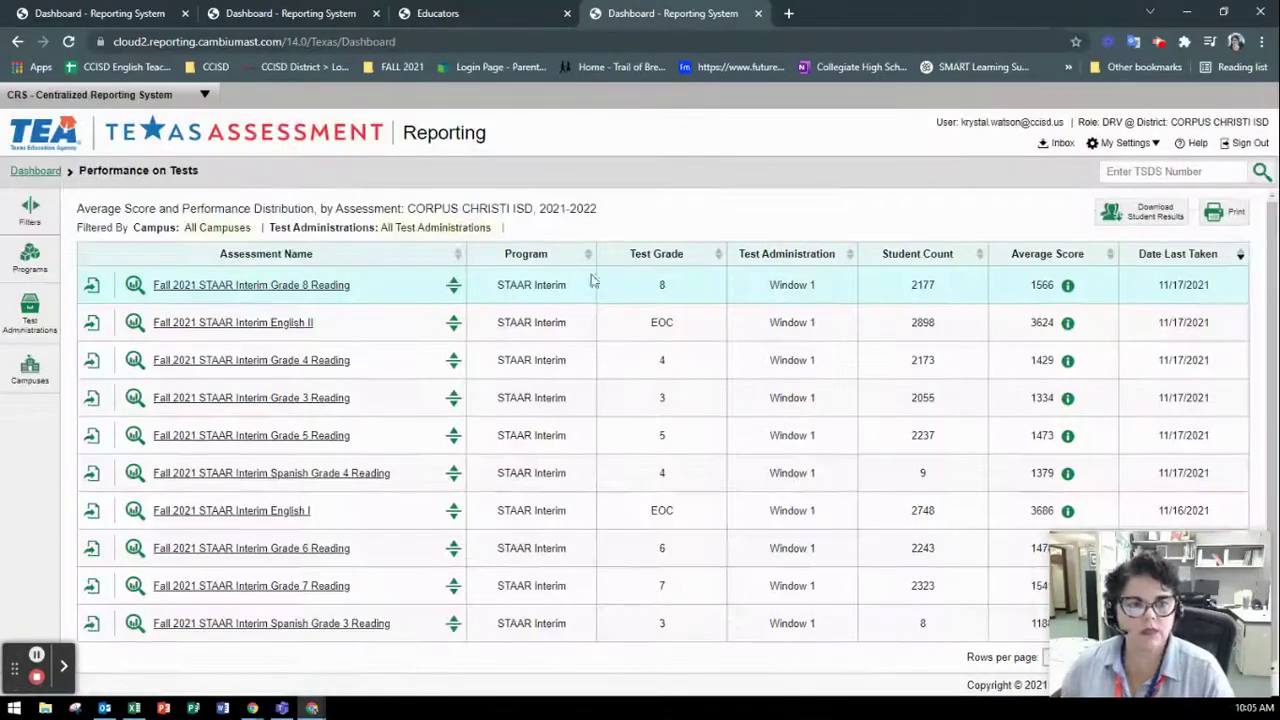
{"action": "left_click", "coordinate": [459, 256]}
{"action": "left_click", "coordinate": [459, 256]}
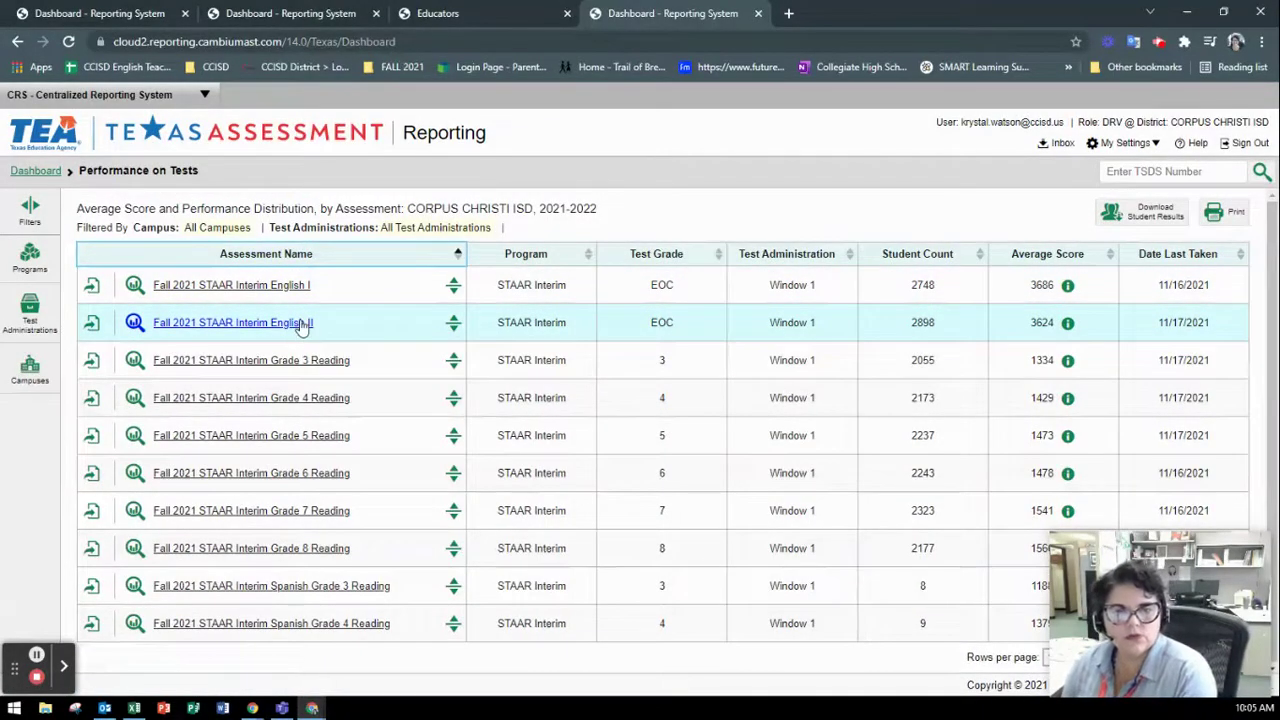
{"action": "left_click", "coordinate": [230, 285]}
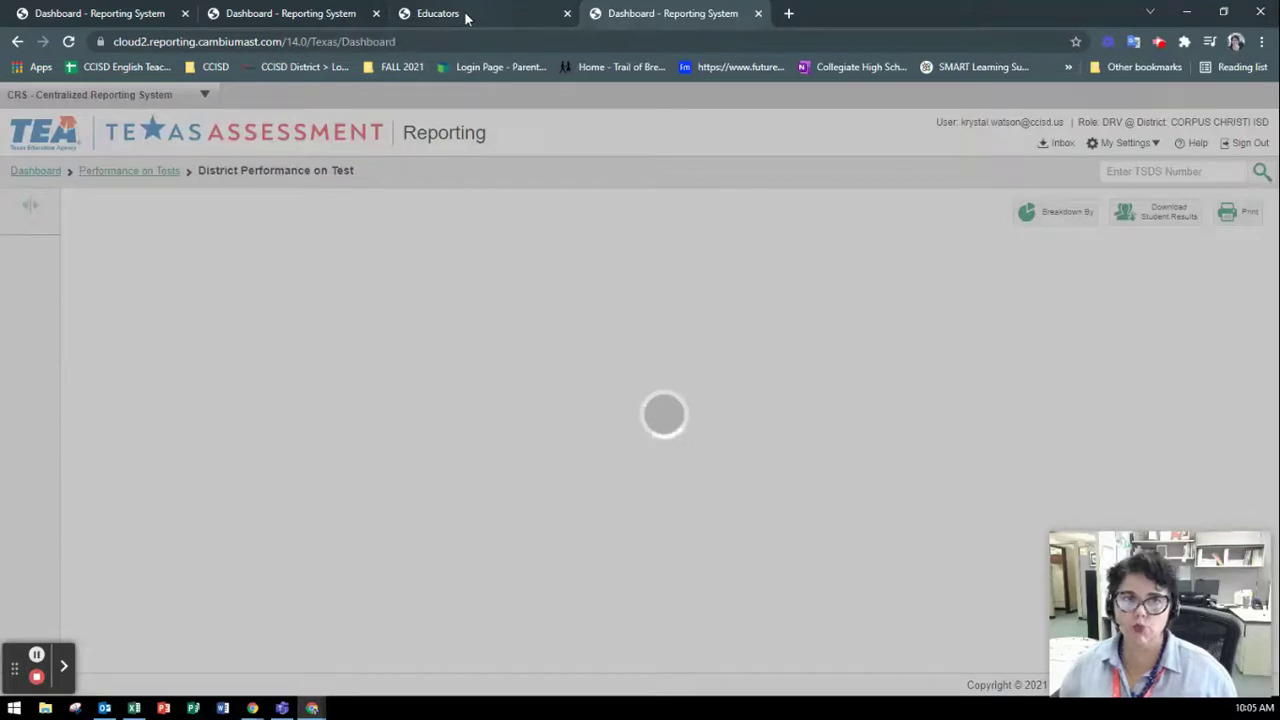
{"action": "left_click", "coordinate": [567, 13]}
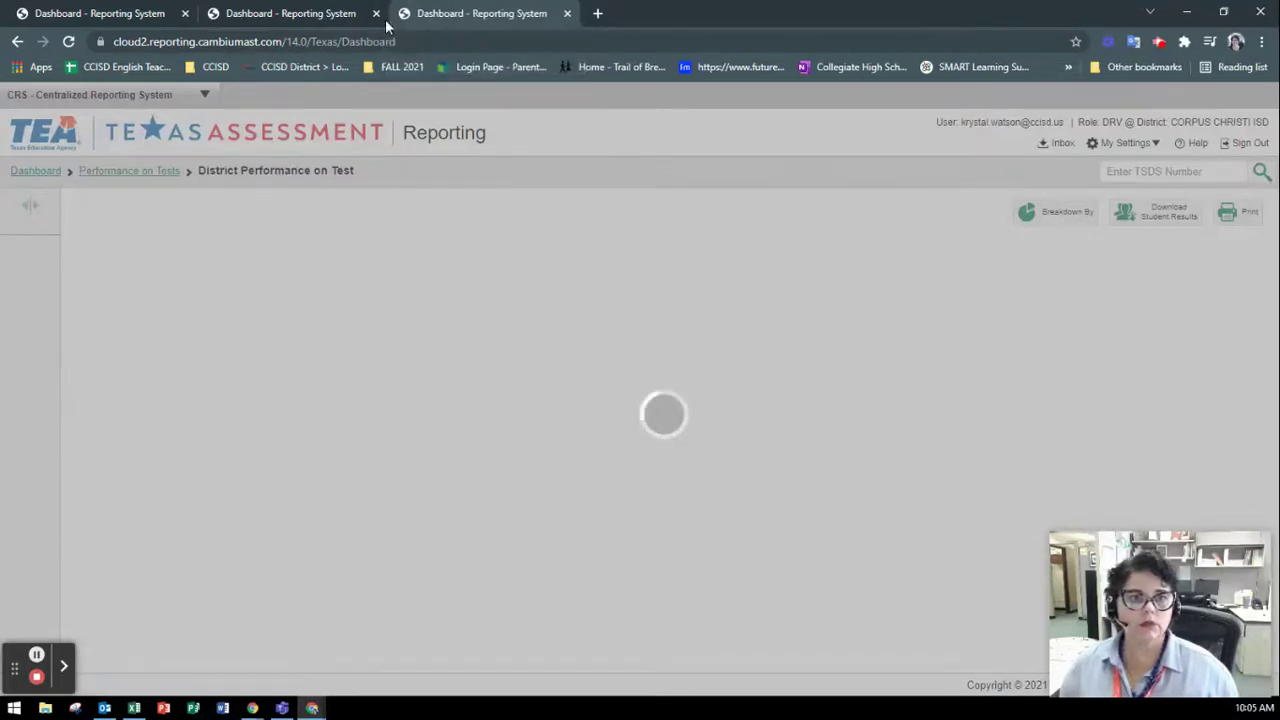
{"action": "left_click", "coordinate": [376, 13]}
{"action": "left_click", "coordinate": [376, 13]}
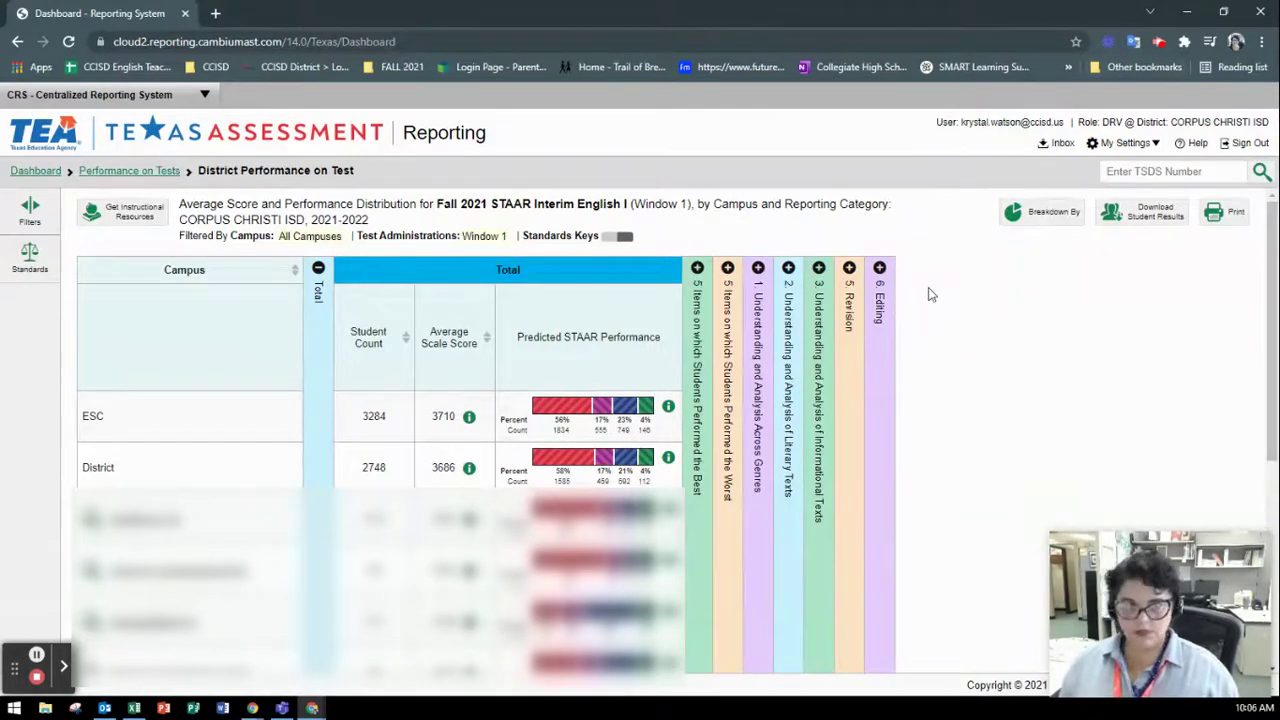
Zoom the English I report page to 110%
{"action": "key", "text": "ctrl+plus"}
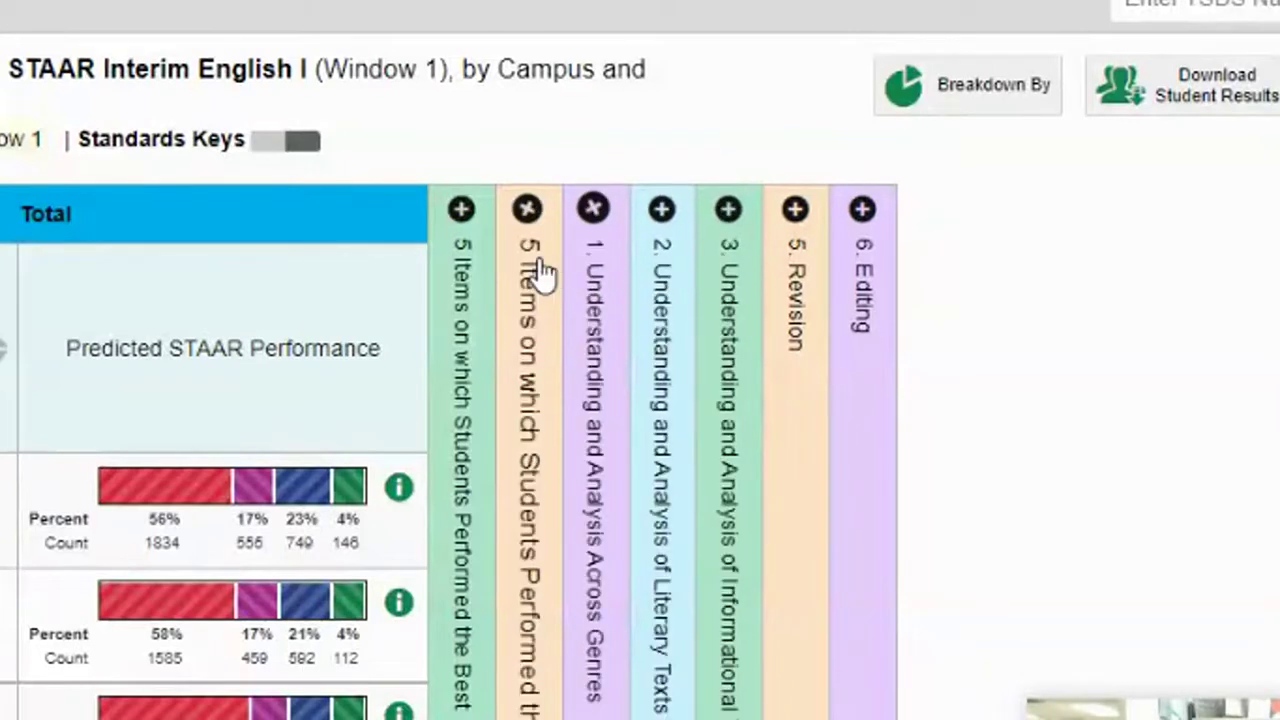
Expand the five best-performed items, turn on Standards Keys, and view item 1's standard details
{"action": "left_click", "coordinate": [470, 216]}
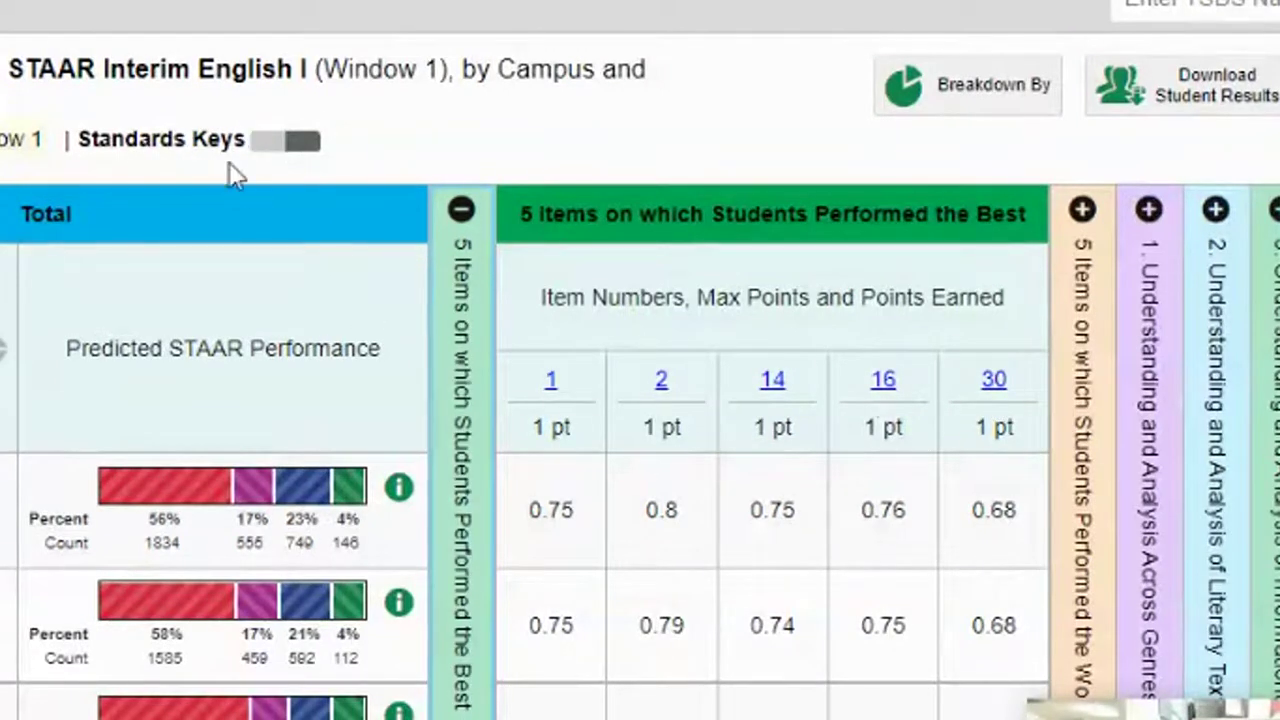
{"action": "left_click", "coordinate": [281, 146]}
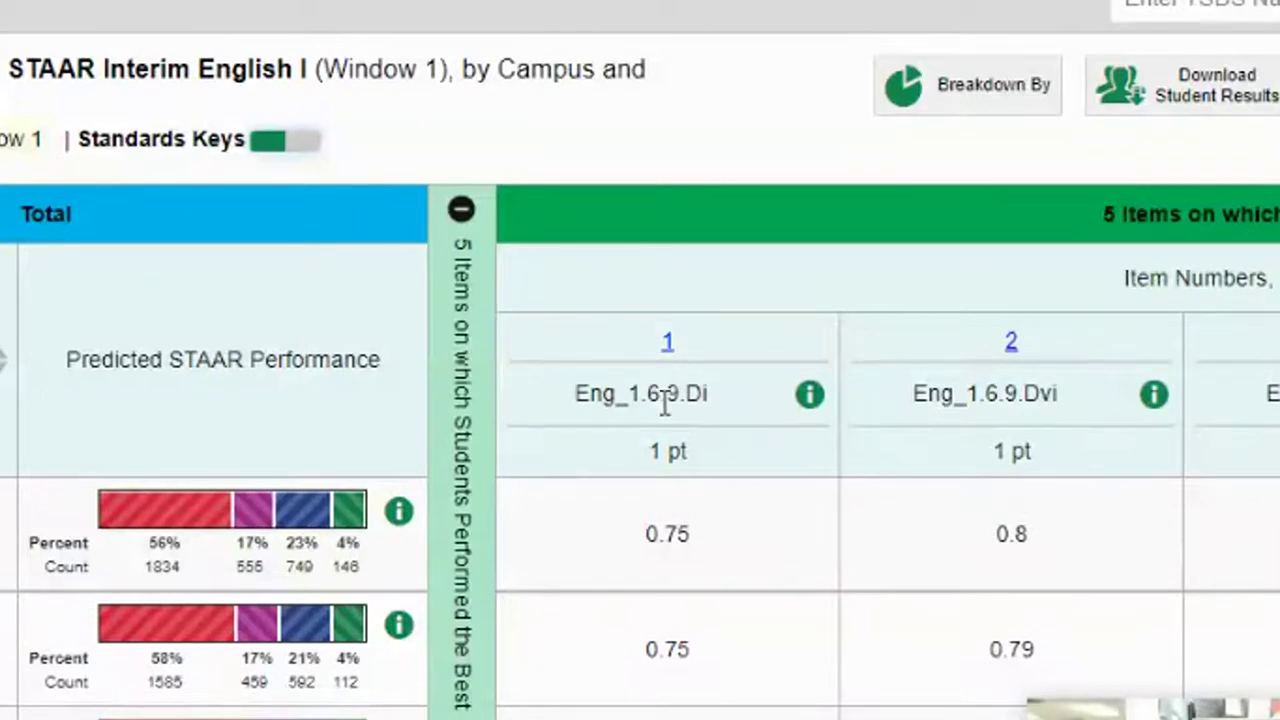
{"action": "left_click_drag", "start_coordinate": [666, 397], "coordinate": [714, 400]}
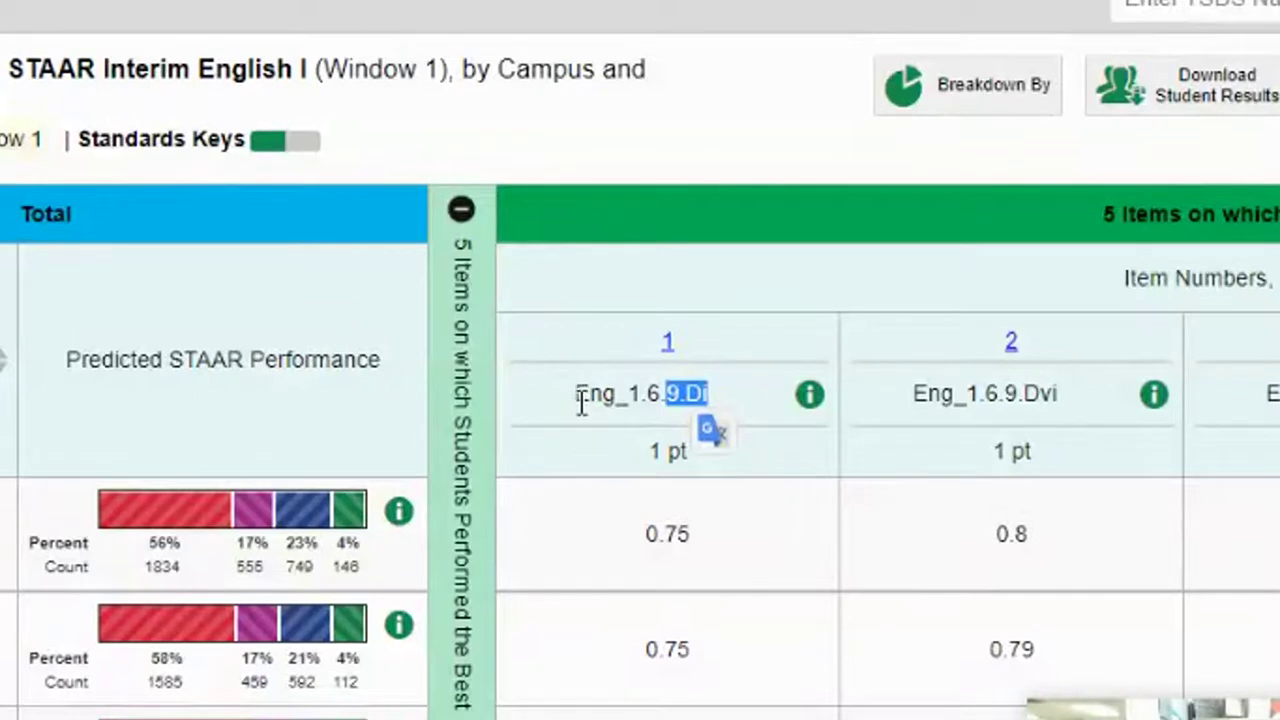
{"action": "left_click_drag", "start_coordinate": [582, 402], "coordinate": [713, 397]}
{"action": "left_click_drag", "start_coordinate": [1008, 392], "coordinate": [1036, 413]}
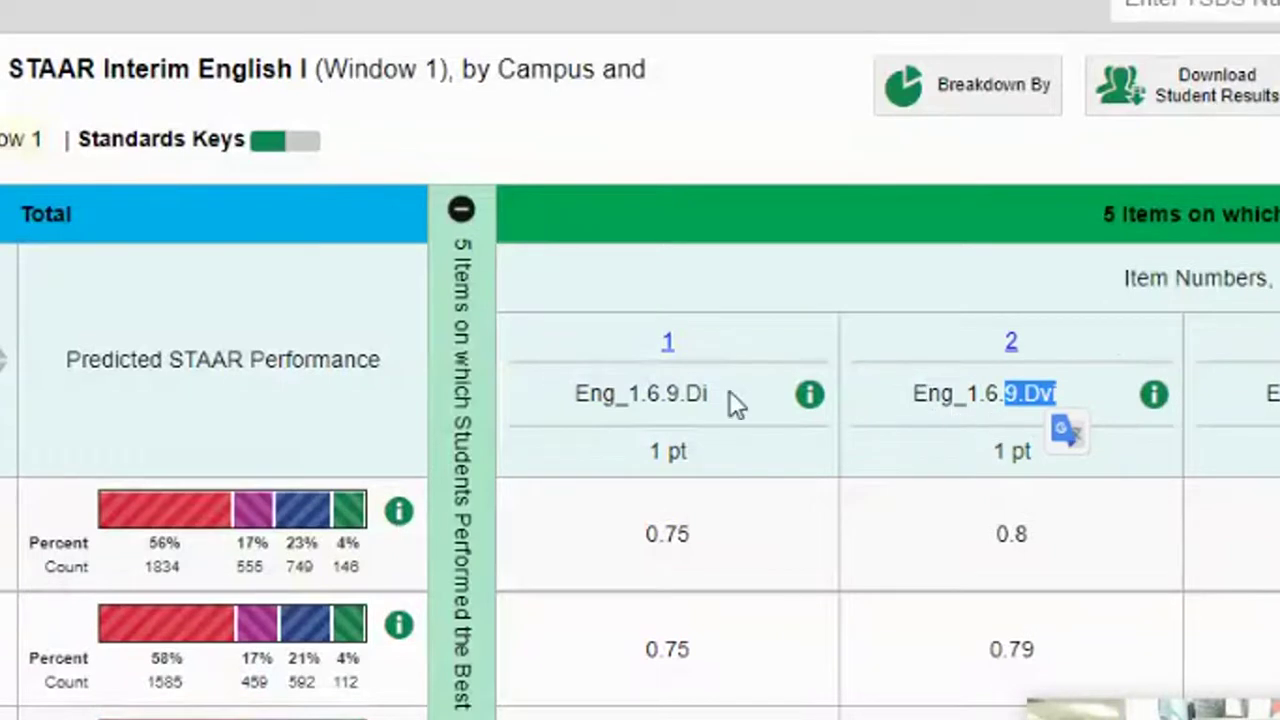
{"action": "left_click", "coordinate": [810, 395]}
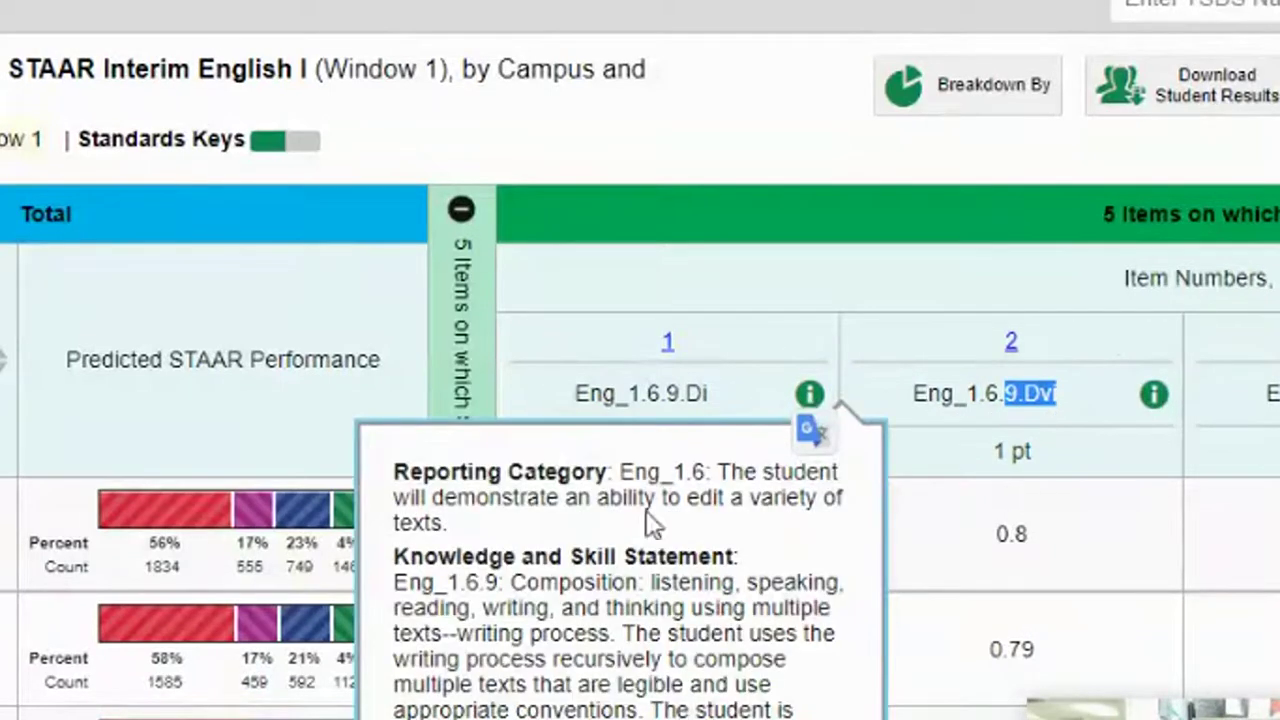
{"action": "left_click", "coordinate": [806, 394]}
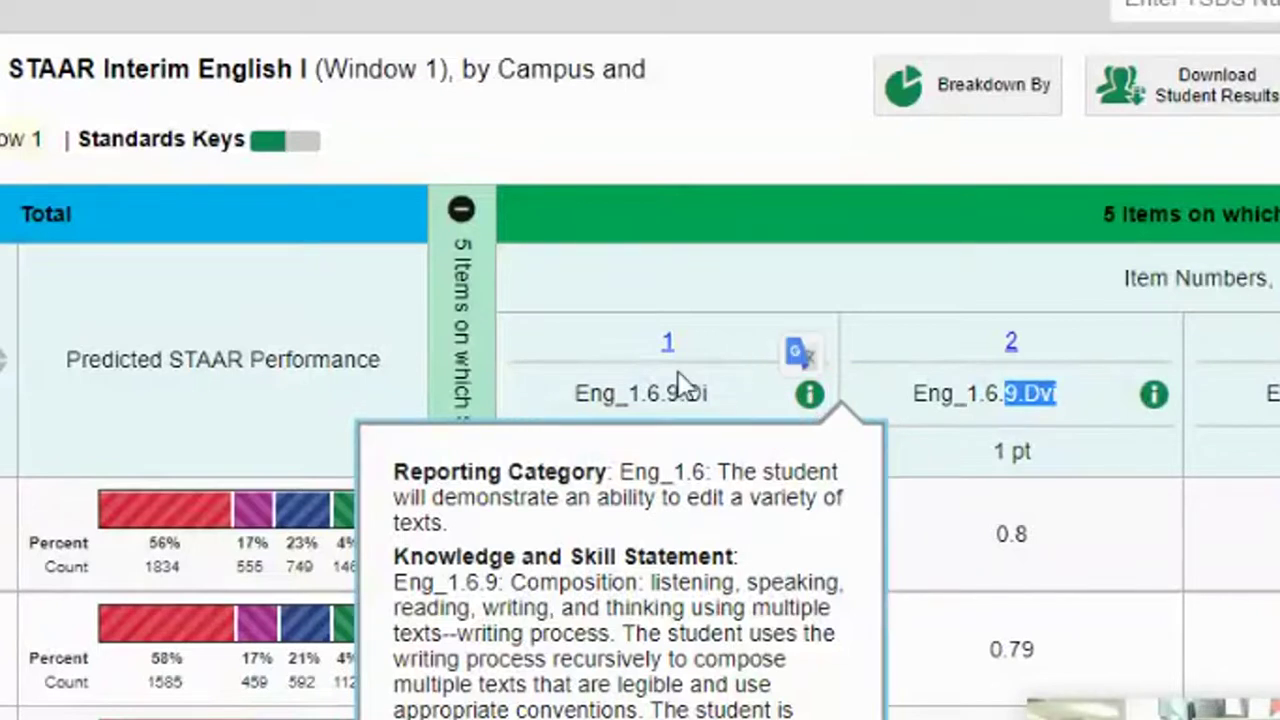
Close item 1's standard popup and view its Topic 6. Editing and Eng_1.6.9.Di alignment
{"action": "left_click", "coordinate": [709, 404]}
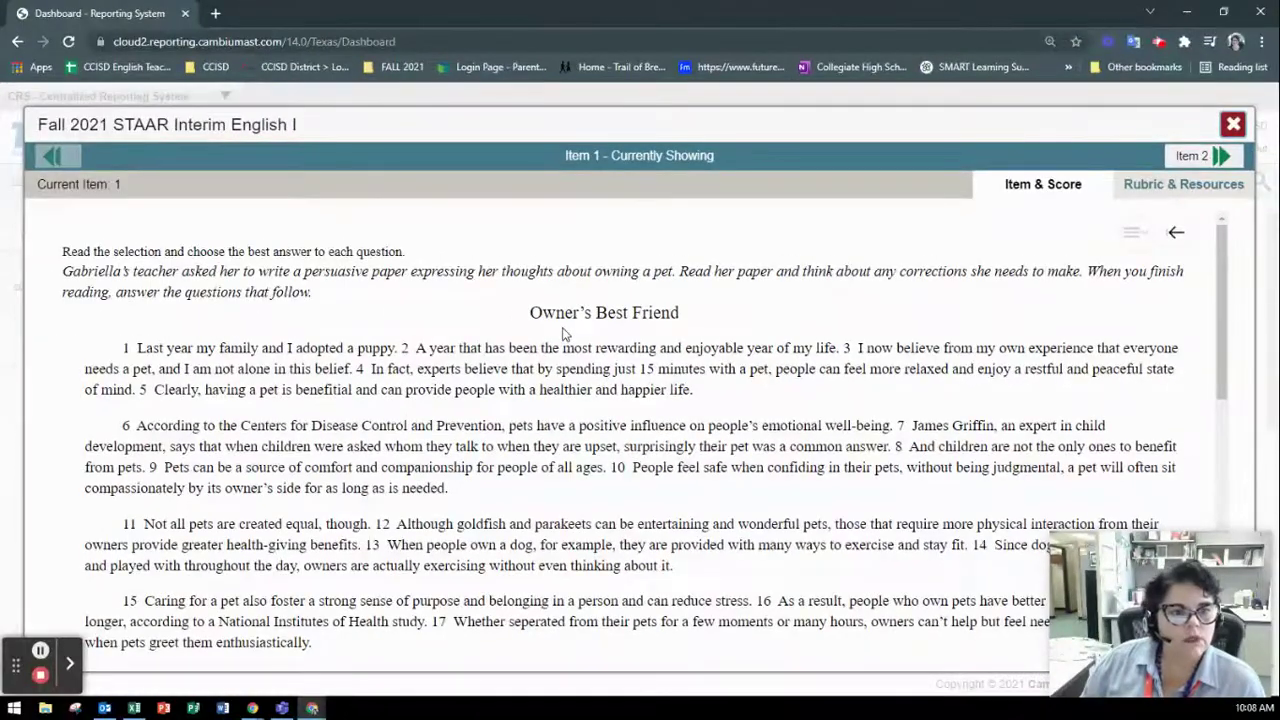
{"action": "scroll", "coordinate": [563, 334], "scroll_direction": "down", "scroll_amount": 10}
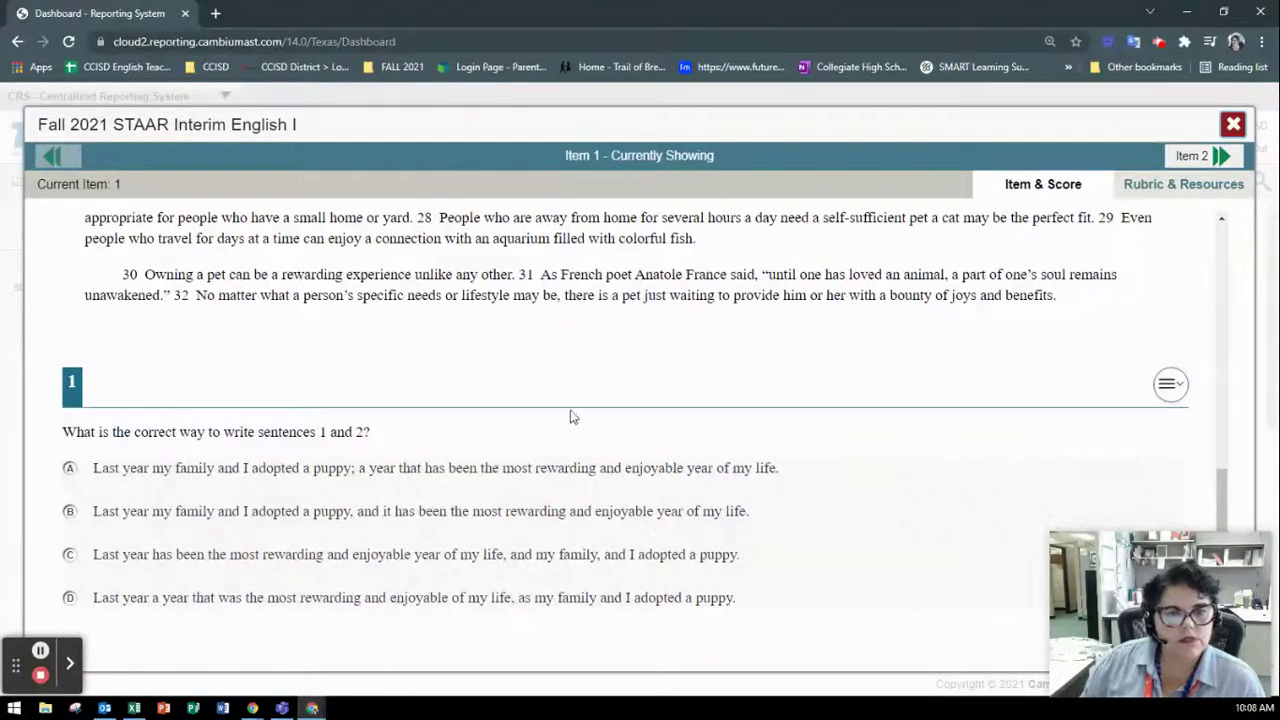
{"action": "left_click", "coordinate": [1170, 187]}
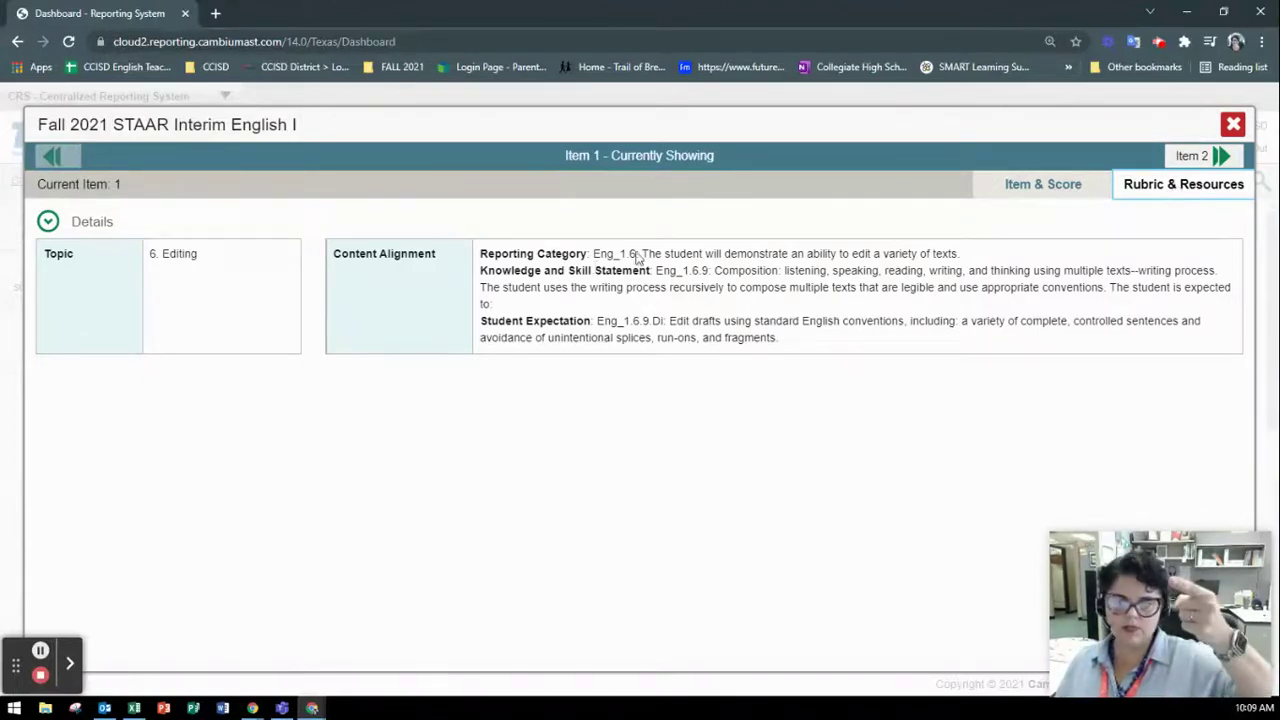
Close the item viewer and open one campus's Campus Performance on Test report by roster
{"action": "left_click", "coordinate": [1236, 128]}
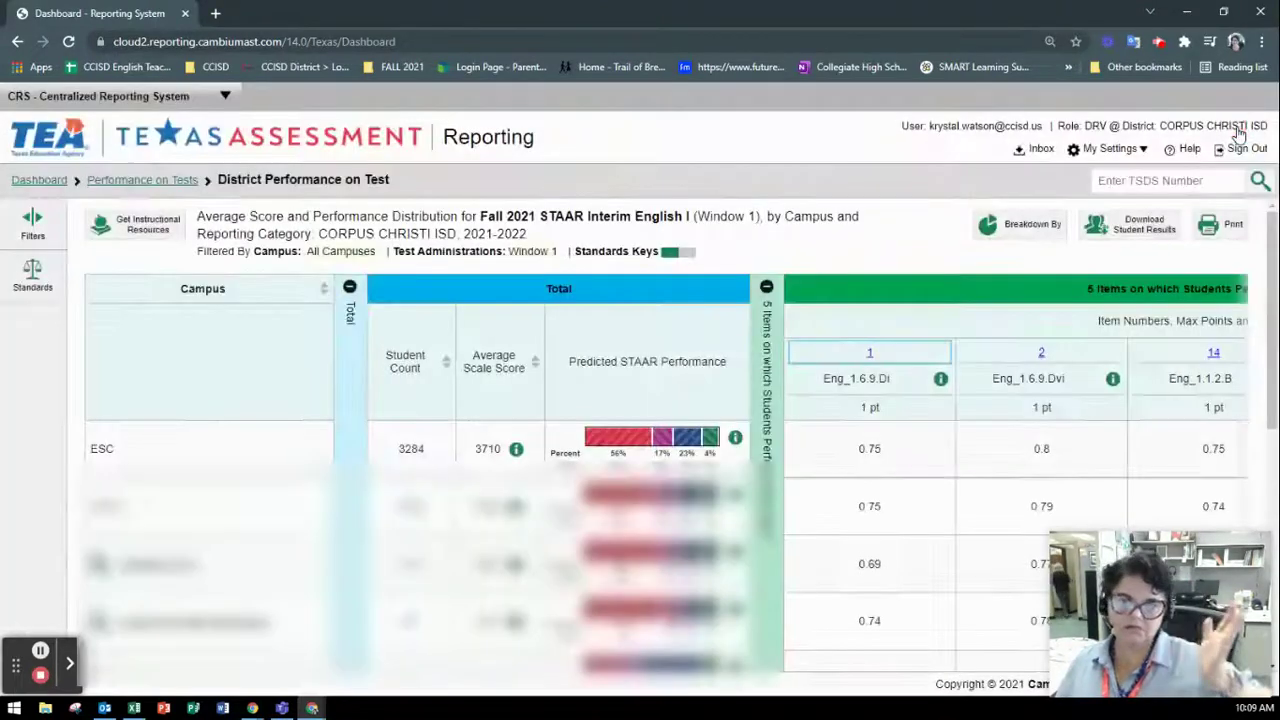
{"action": "scroll", "coordinate": [926, 502], "scroll_direction": "down", "scroll_amount": 1}
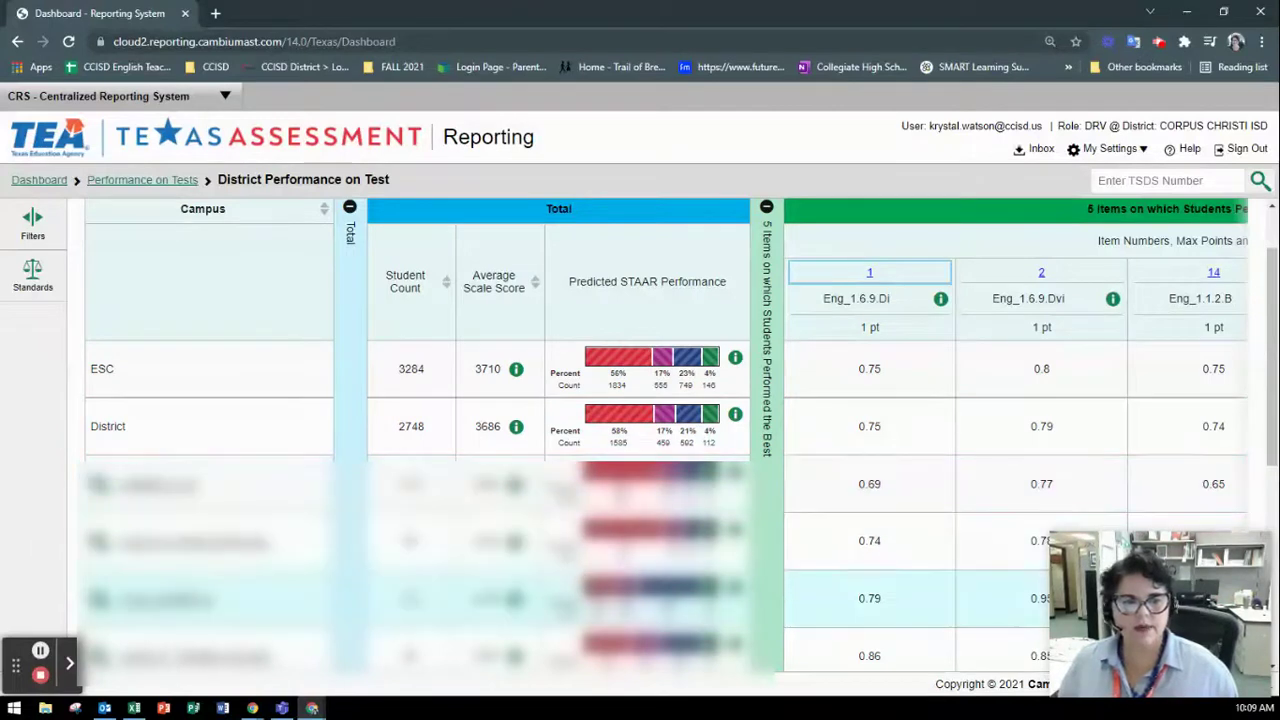
{"action": "left_click", "coordinate": [188, 600]}
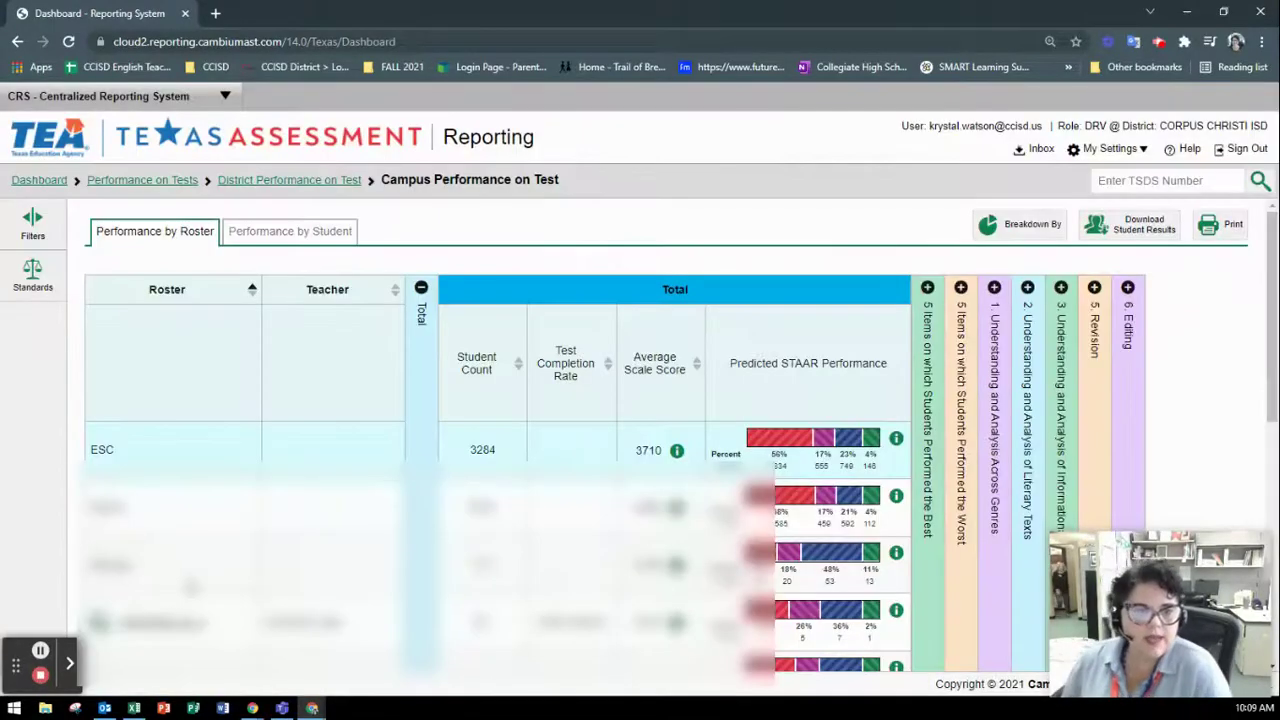
{"action": "scroll", "coordinate": [255, 530], "scroll_direction": "down", "scroll_amount": 5}
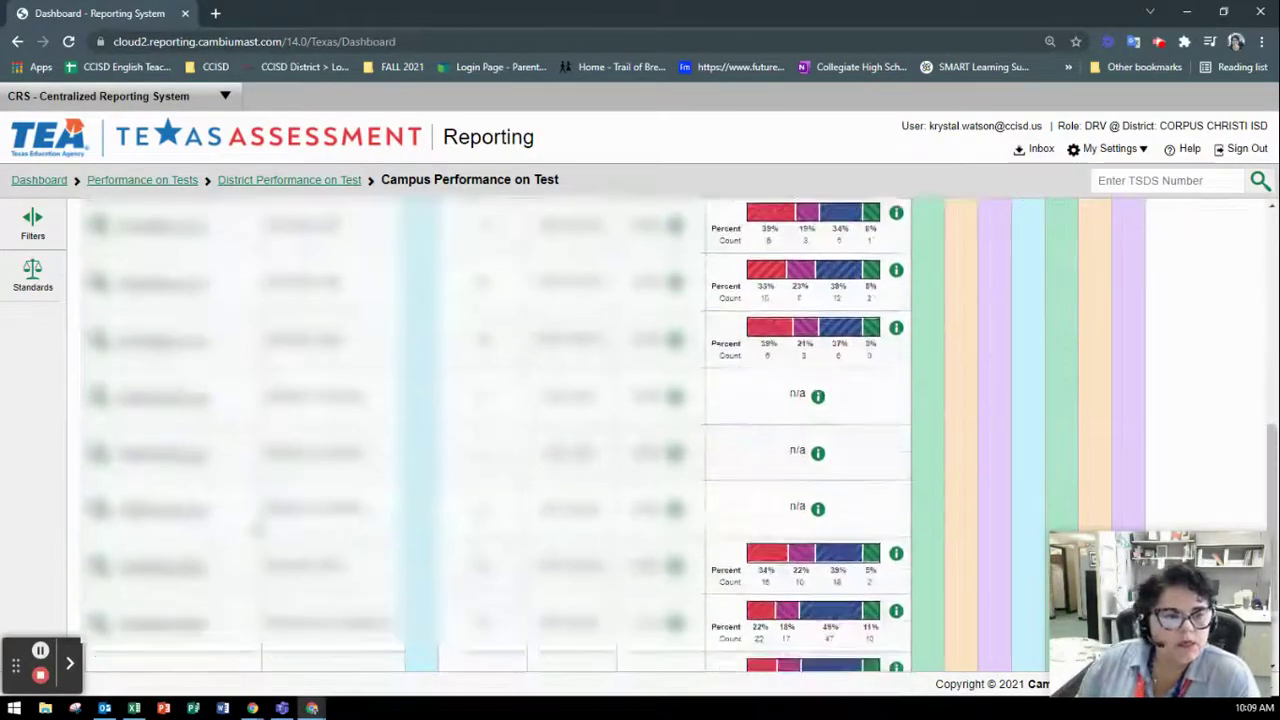
{"action": "scroll", "coordinate": [258, 530], "scroll_direction": "down", "scroll_amount": 2}
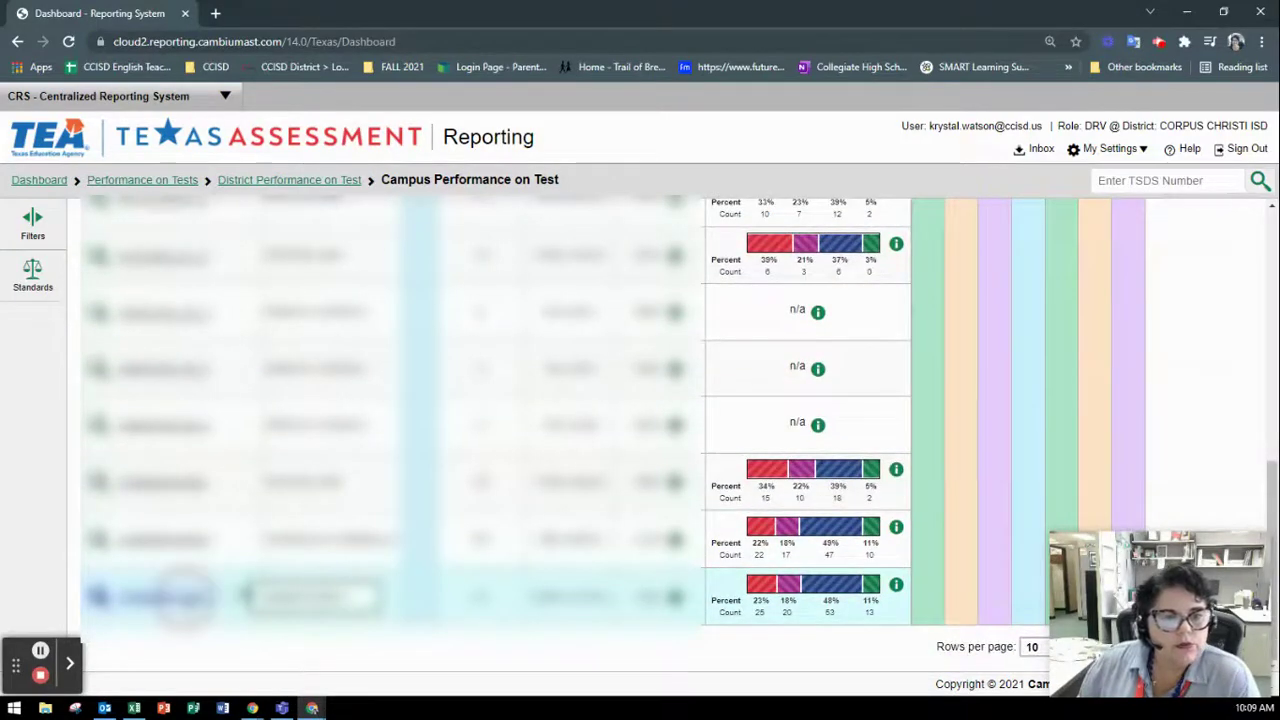
Open the last roster's Roster Performance on Test report and switch to Outlook while it loads
{"action": "left_click", "coordinate": [186, 600]}
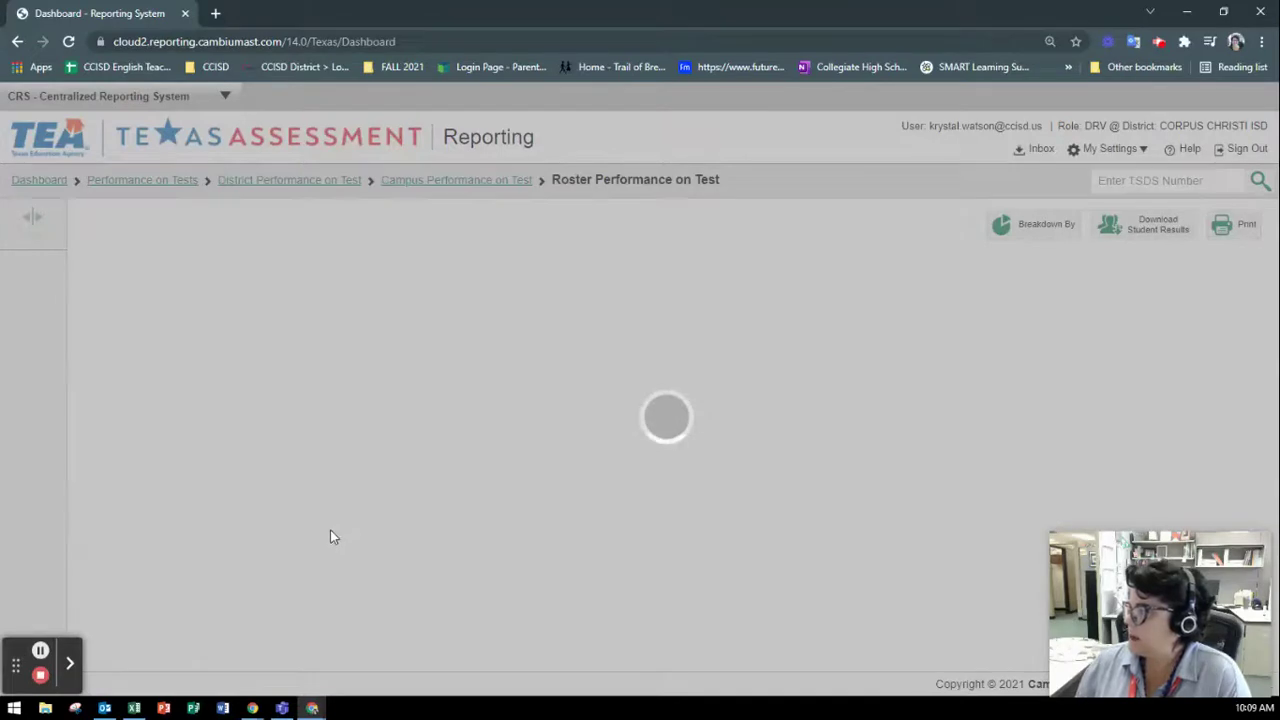
{"action": "key", "text": "alt+Tab"}
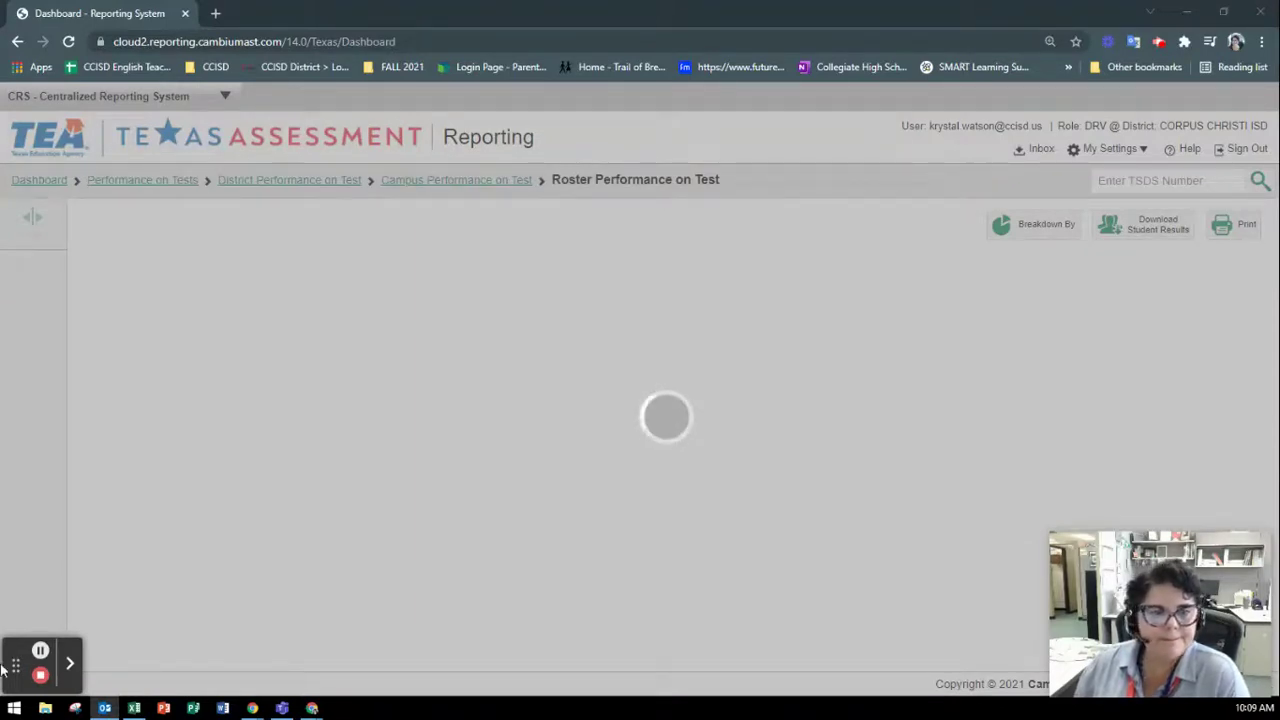
Review the Collegiate English 1 roster's student rows and sort them by the Form column
{"action": "left_click", "coordinate": [40, 651]}
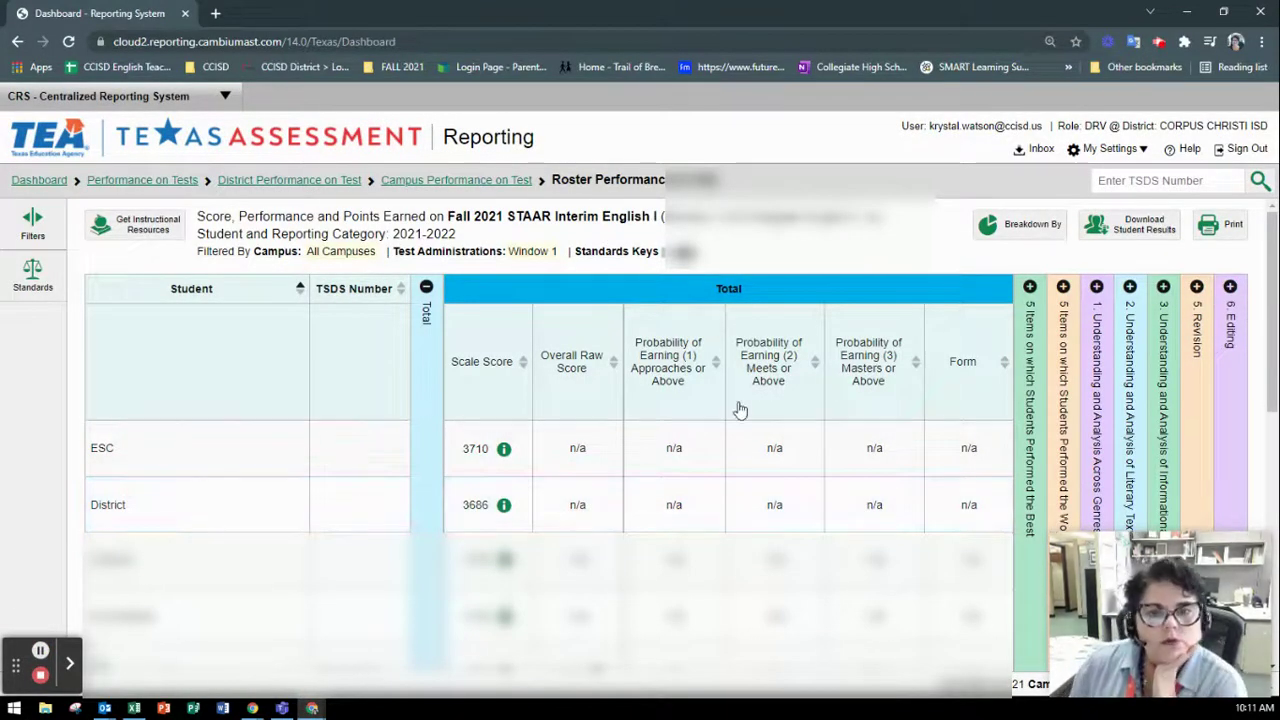
{"action": "scroll", "coordinate": [686, 449], "scroll_direction": "down", "scroll_amount": 1}
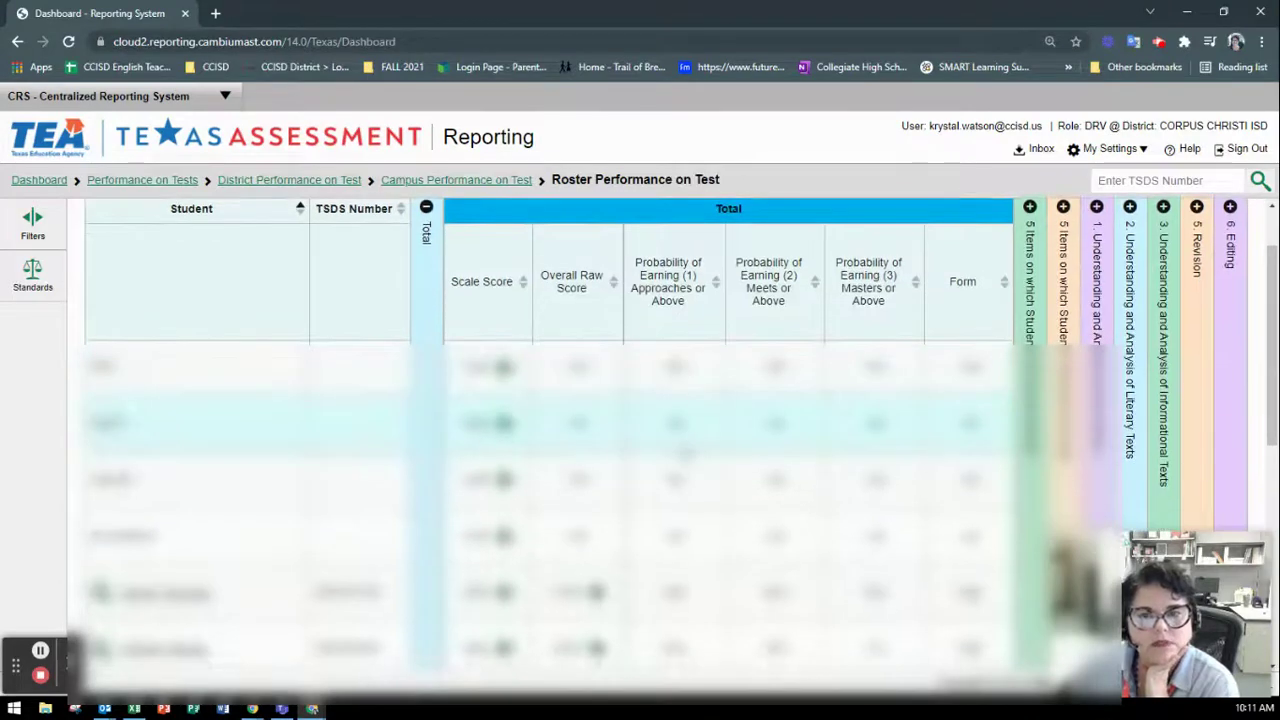
{"action": "scroll", "coordinate": [686, 452], "scroll_direction": "down", "scroll_amount": 1}
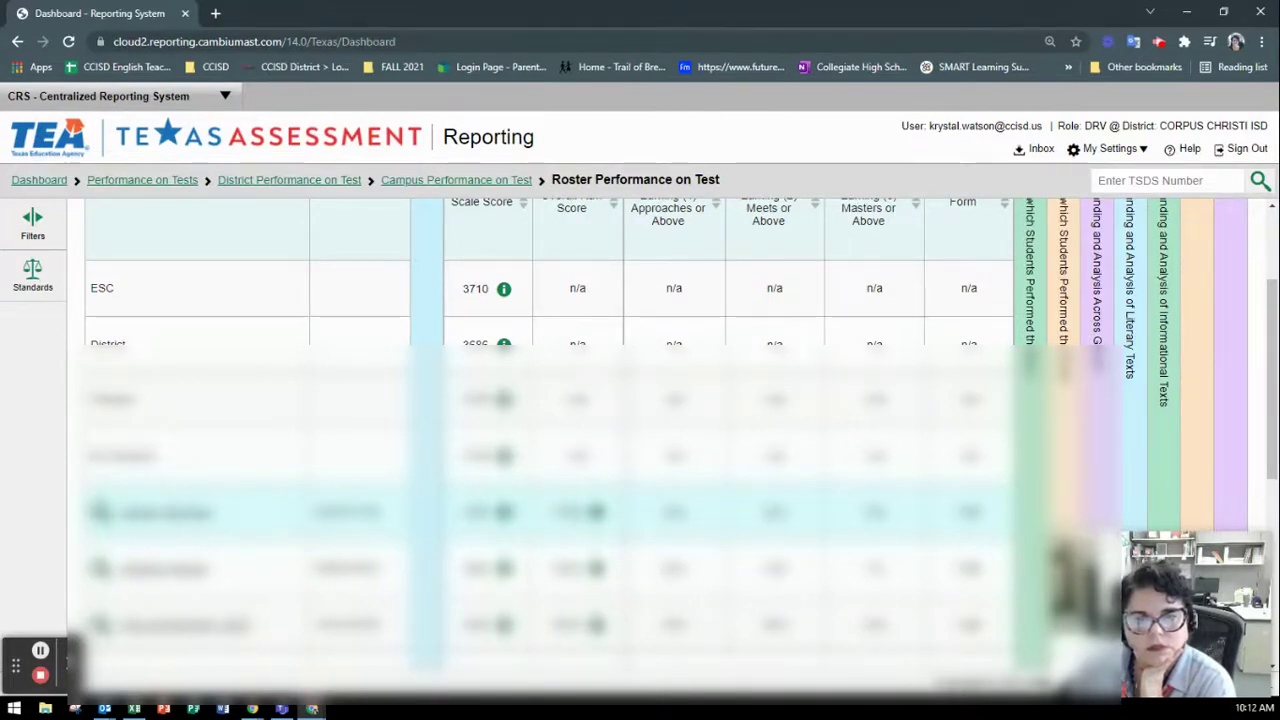
{"action": "scroll", "coordinate": [550, 563], "scroll_direction": "up", "scroll_amount": 2}
{"action": "scroll", "coordinate": [550, 563], "scroll_direction": "down", "scroll_amount": 1}
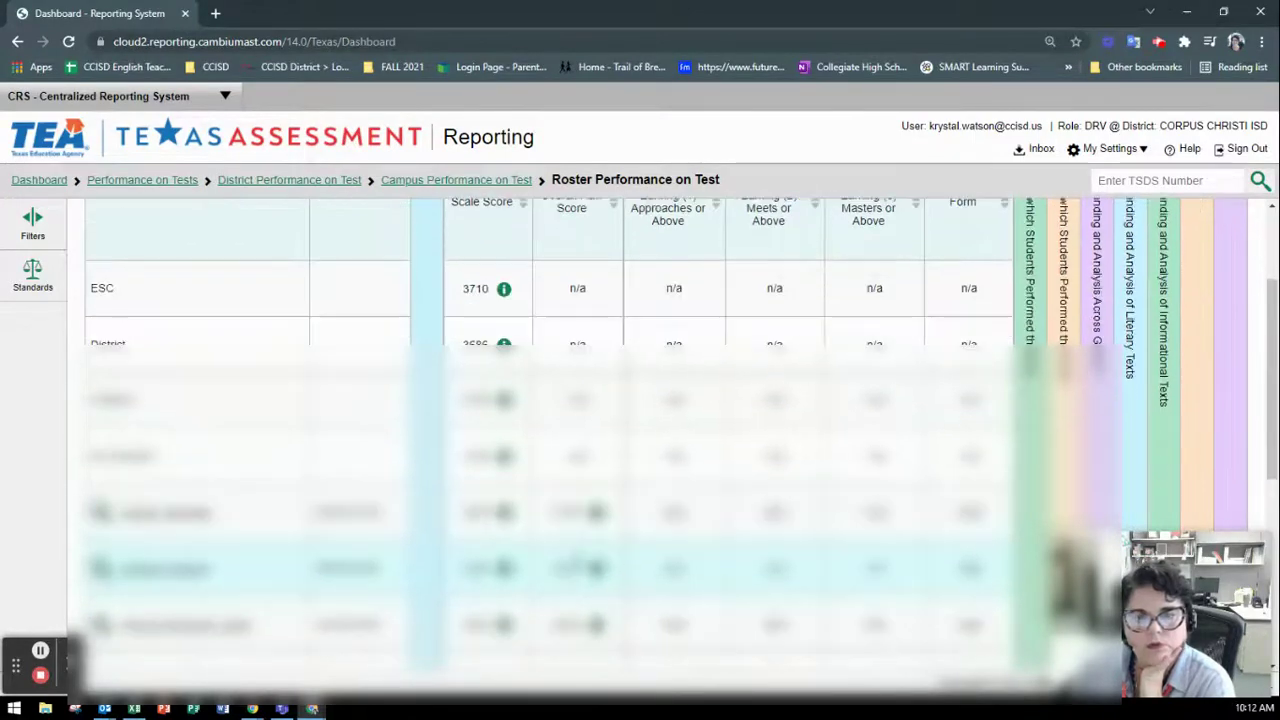
{"action": "scroll", "coordinate": [598, 525], "scroll_direction": "up", "scroll_amount": 1}
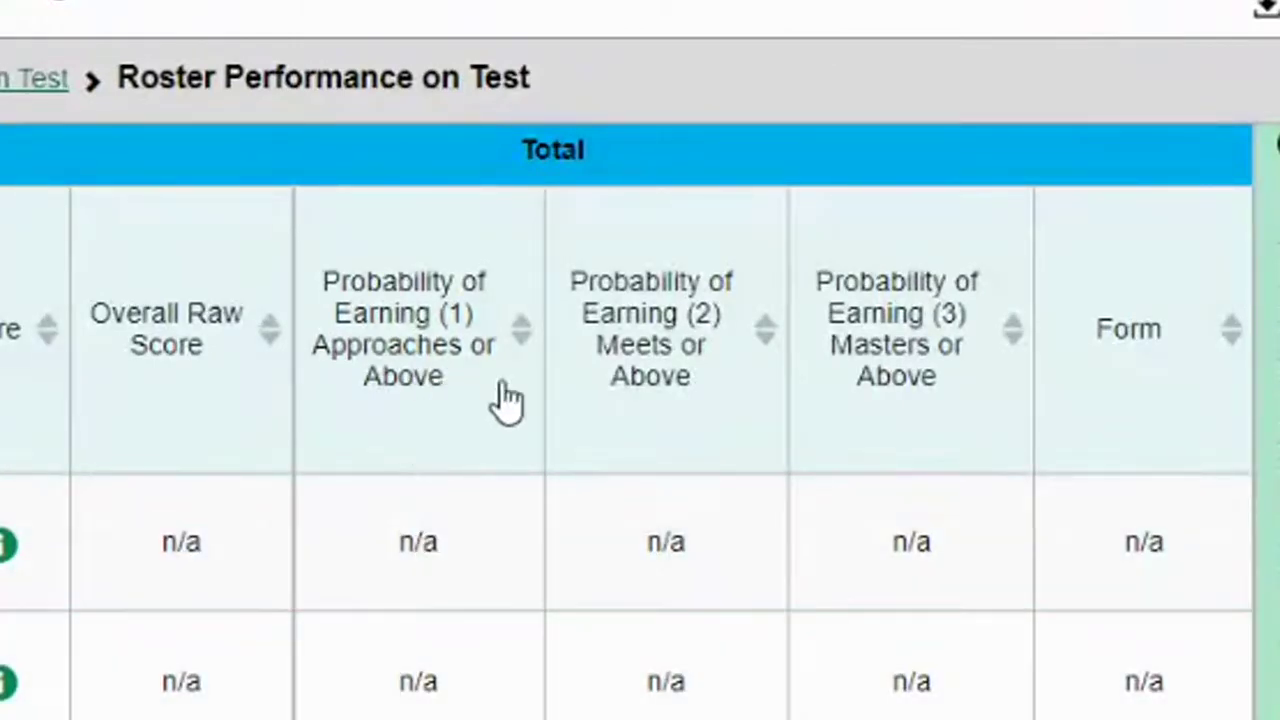
{"action": "scroll", "coordinate": [860, 600], "scroll_direction": "down", "scroll_amount": 3}
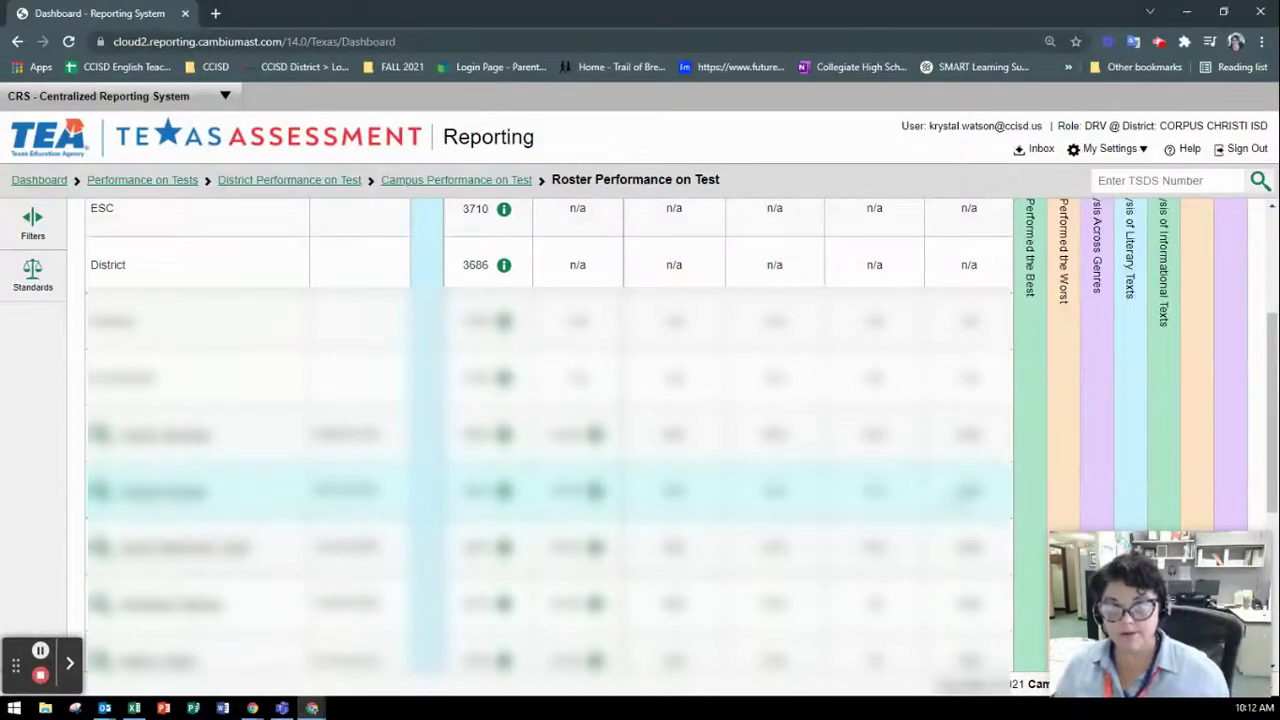
{"action": "scroll", "coordinate": [1006, 258], "scroll_direction": "up", "scroll_amount": 3}
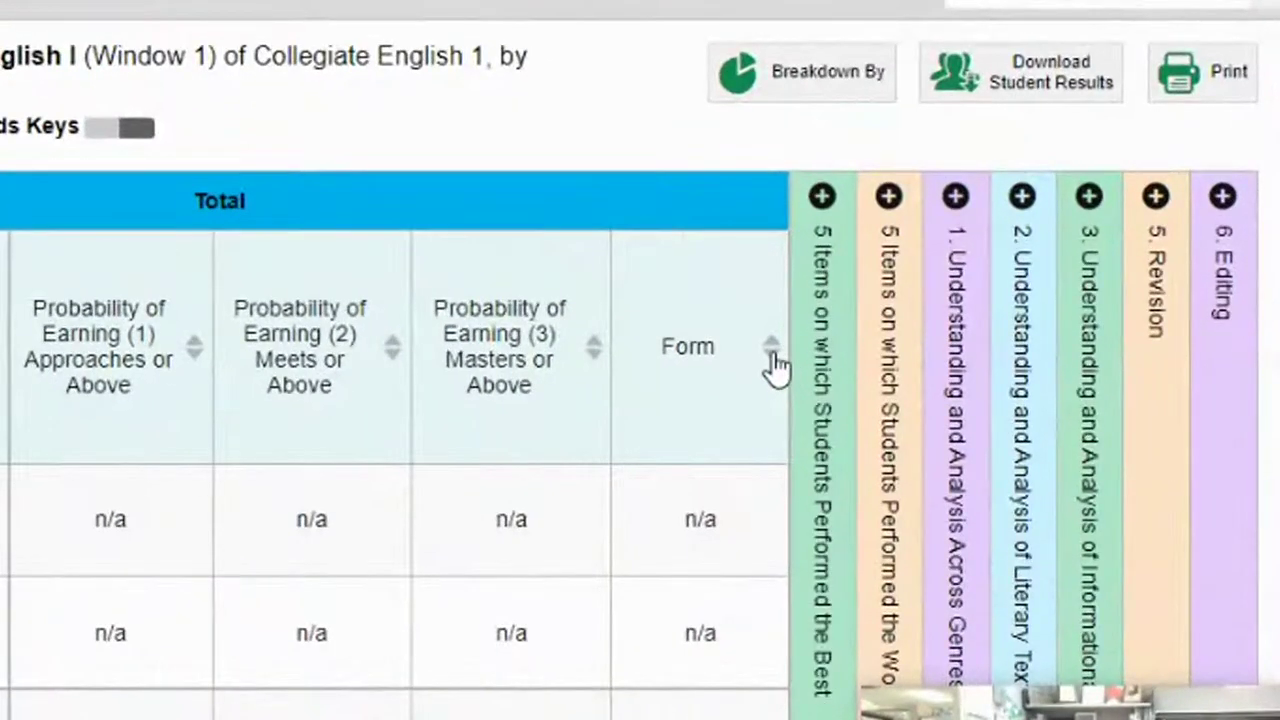
{"action": "left_click", "coordinate": [772, 350]}
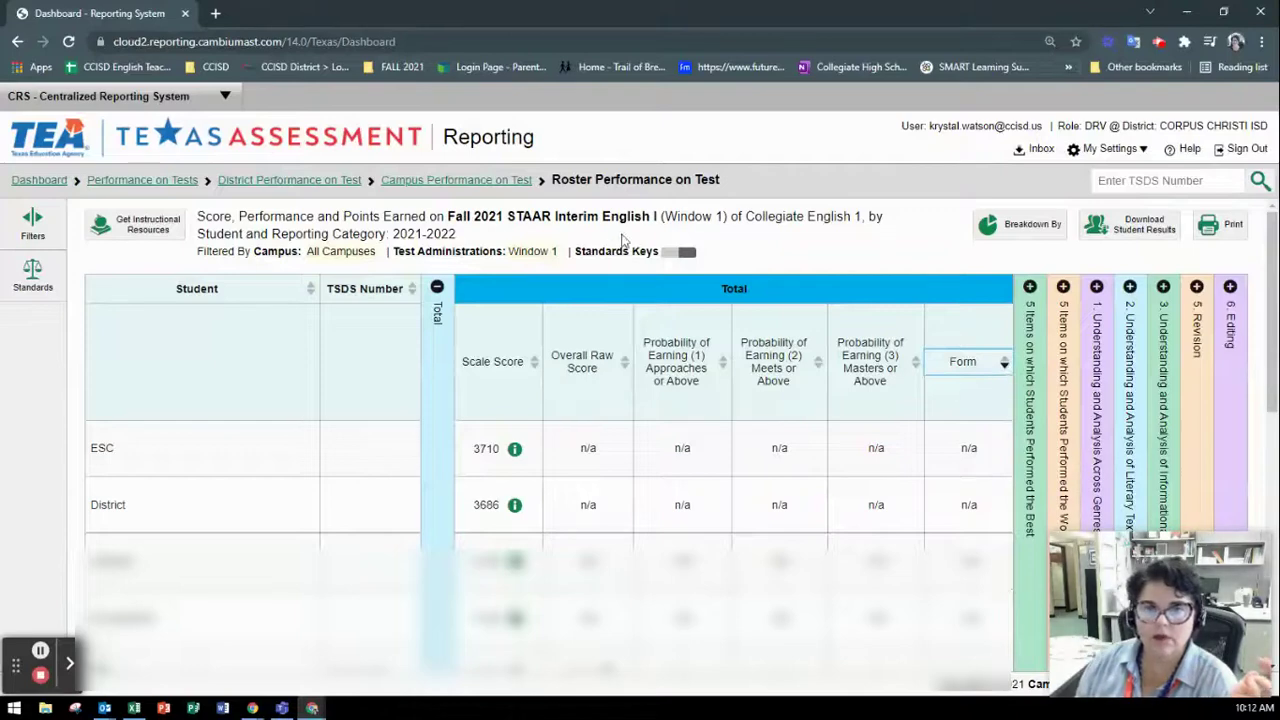
Turn on the Standards Keys display and look over the student rows
{"action": "left_click", "coordinate": [676, 253]}
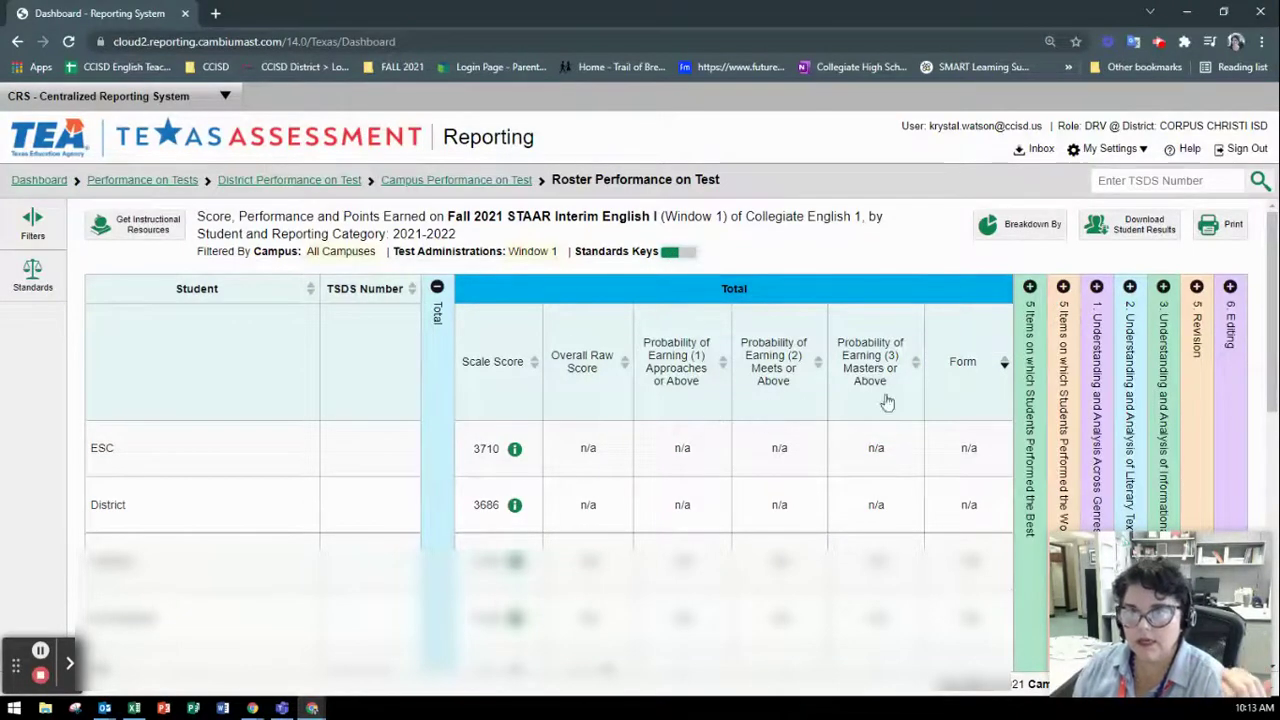
{"action": "scroll", "coordinate": [1000, 400], "scroll_direction": "down", "scroll_amount": 5}
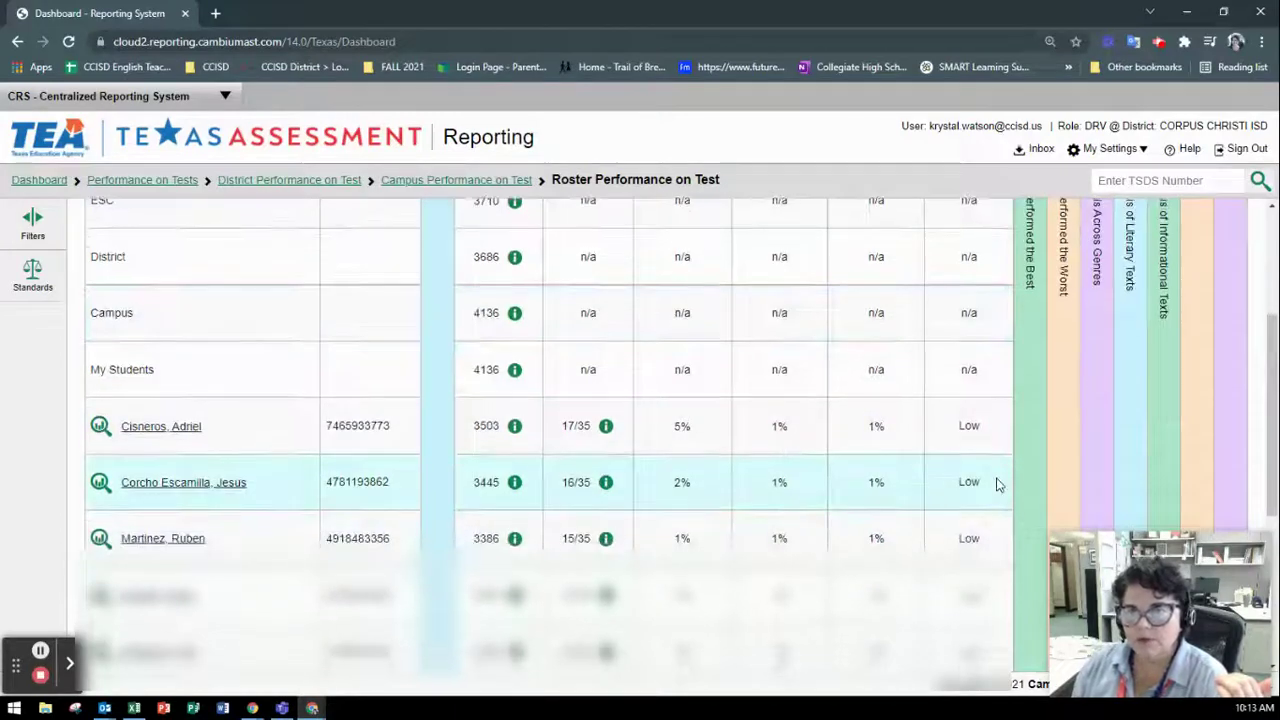
{"action": "scroll", "coordinate": [997, 484], "scroll_direction": "down", "scroll_amount": 3}
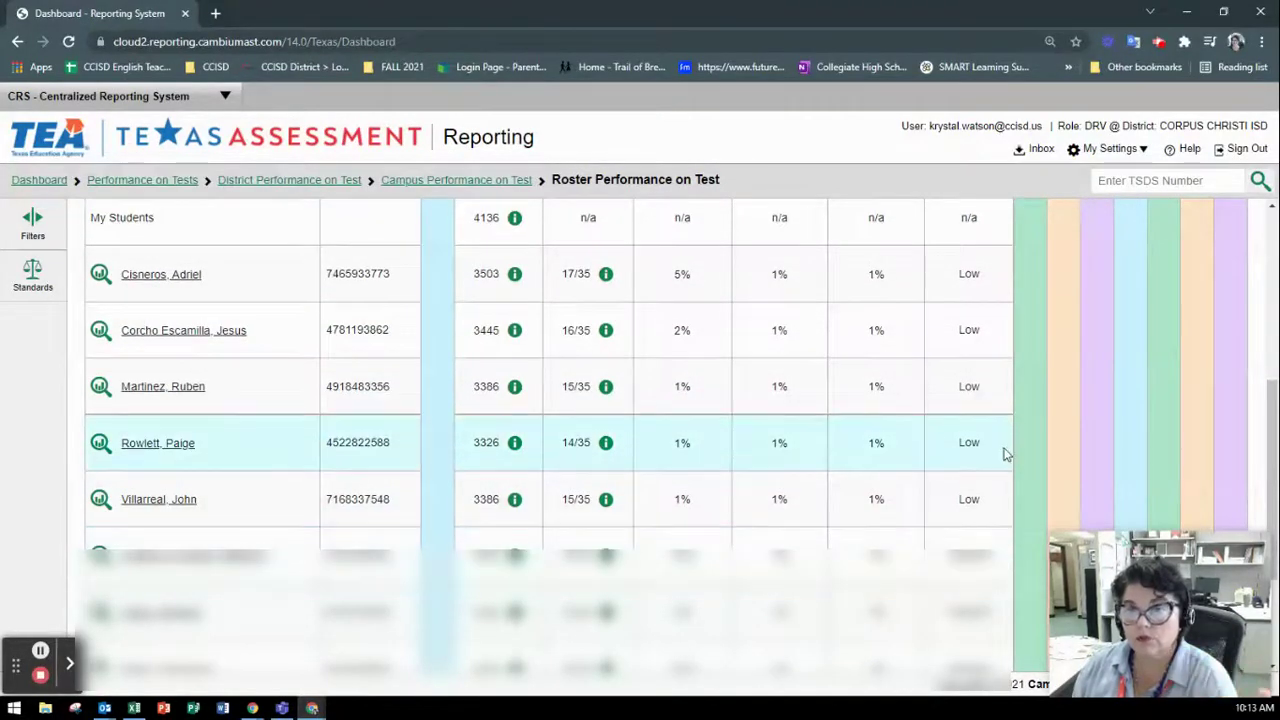
{"action": "scroll", "coordinate": [1003, 449], "scroll_direction": "up", "scroll_amount": 8}
Reverse the Form sort so High-form students come first, then check those rows
{"action": "left_click", "coordinate": [1004, 362]}
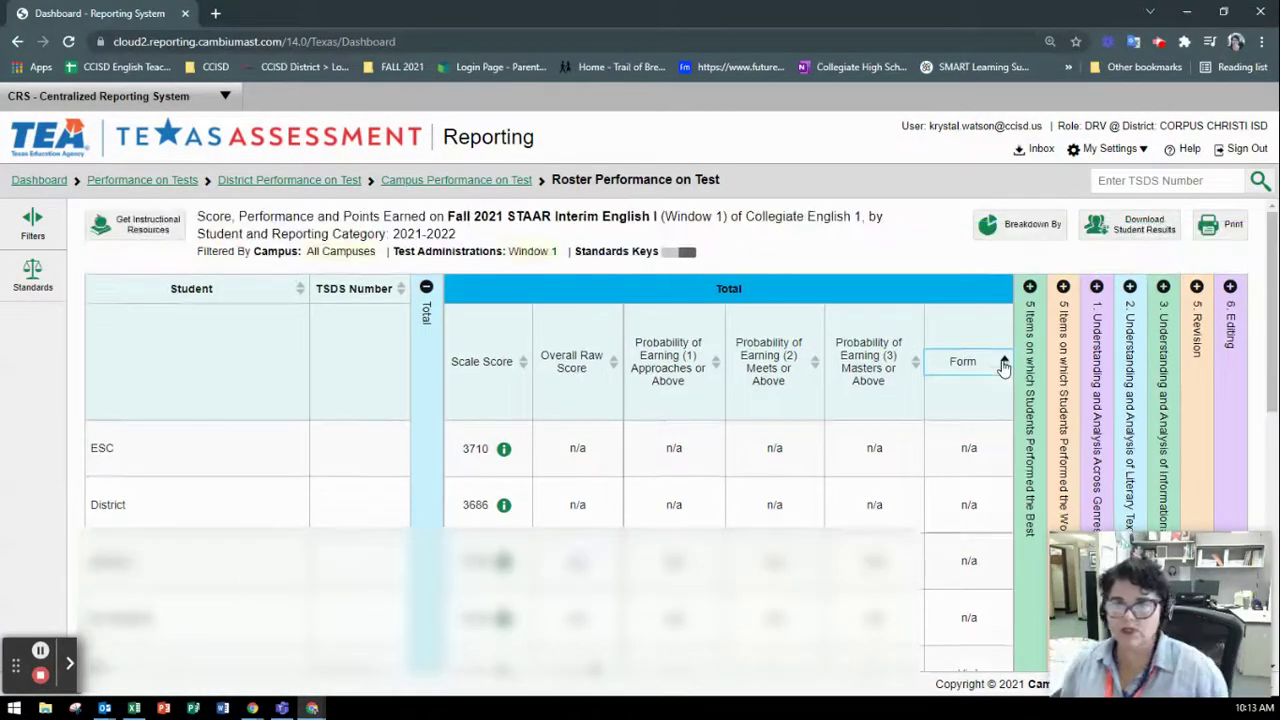
{"action": "scroll", "coordinate": [975, 490], "scroll_direction": "down", "scroll_amount": 5}
{"action": "scroll", "coordinate": [975, 507], "scroll_direction": "down", "scroll_amount": 1}
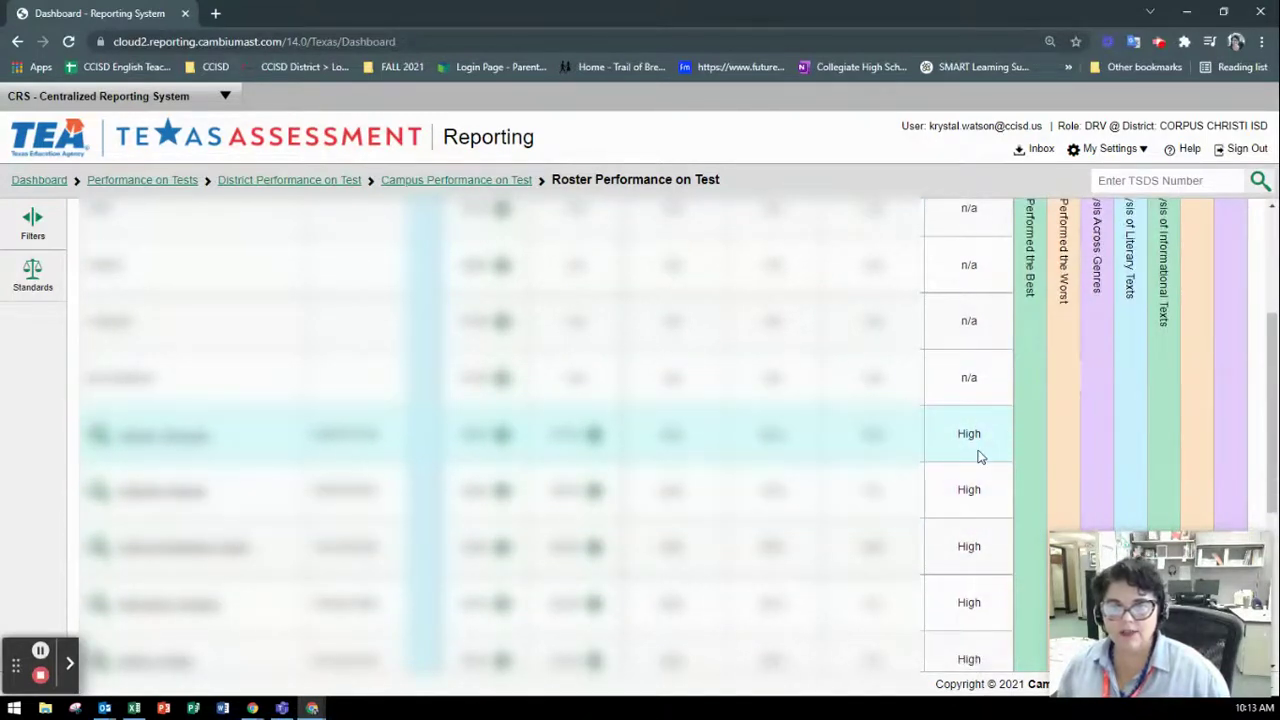
{"action": "scroll", "coordinate": [968, 570], "scroll_direction": "down", "scroll_amount": 3}
{"action": "scroll", "coordinate": [975, 600], "scroll_direction": "down", "scroll_amount": 1}
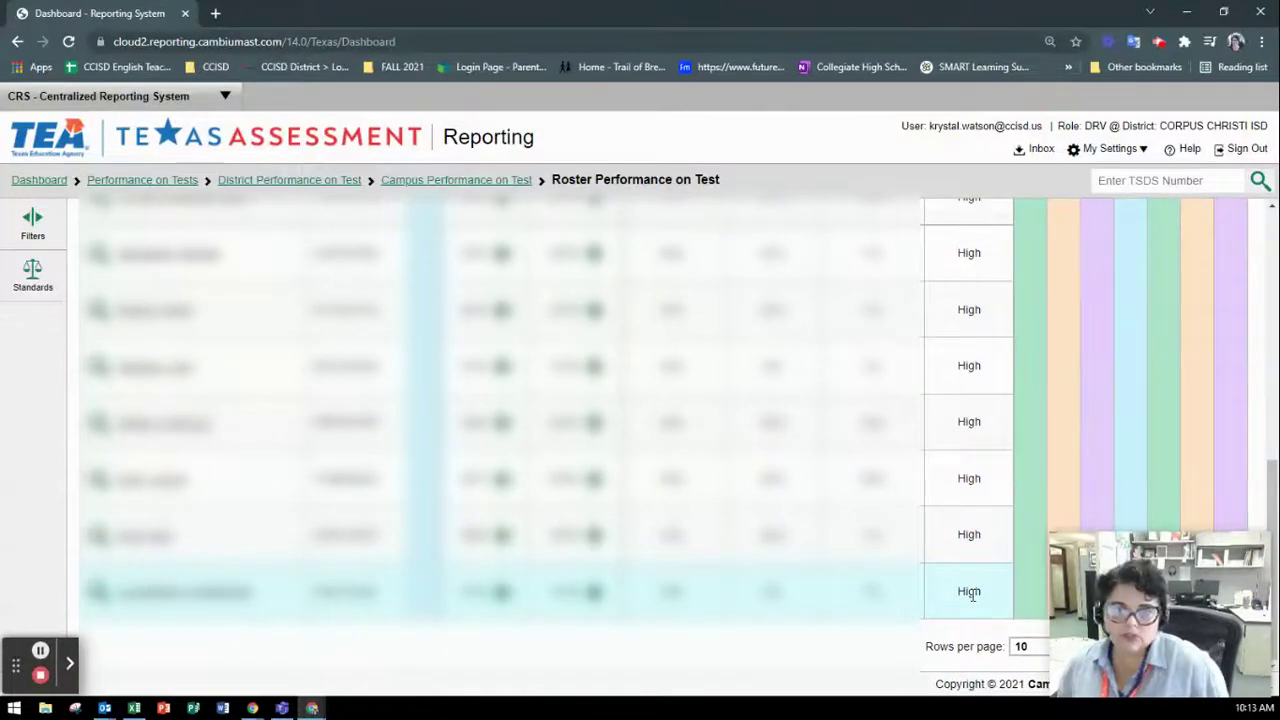
{"action": "scroll", "coordinate": [950, 543], "scroll_direction": "up", "scroll_amount": 5}
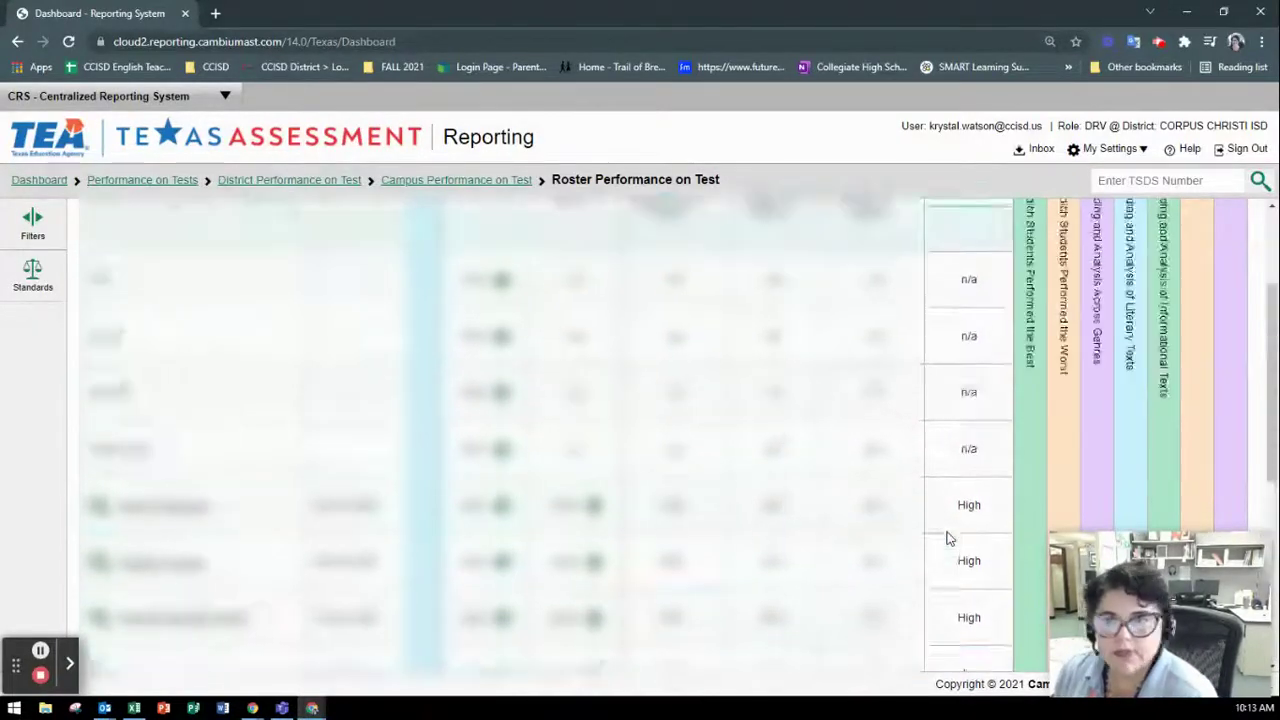
Expand the best-performed items columns and show standard codes, such as item 59 Eng_1.5.9.C
{"action": "left_click", "coordinate": [1029, 266]}
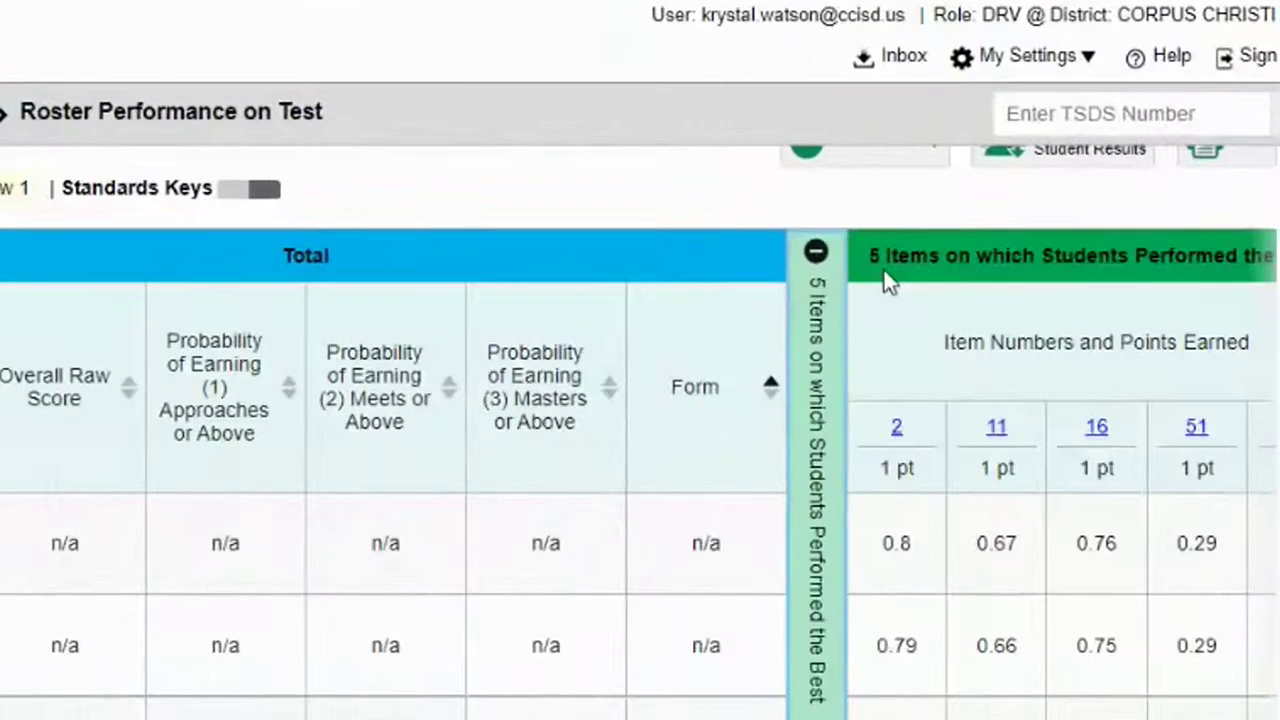
{"action": "left_click", "coordinate": [247, 192]}
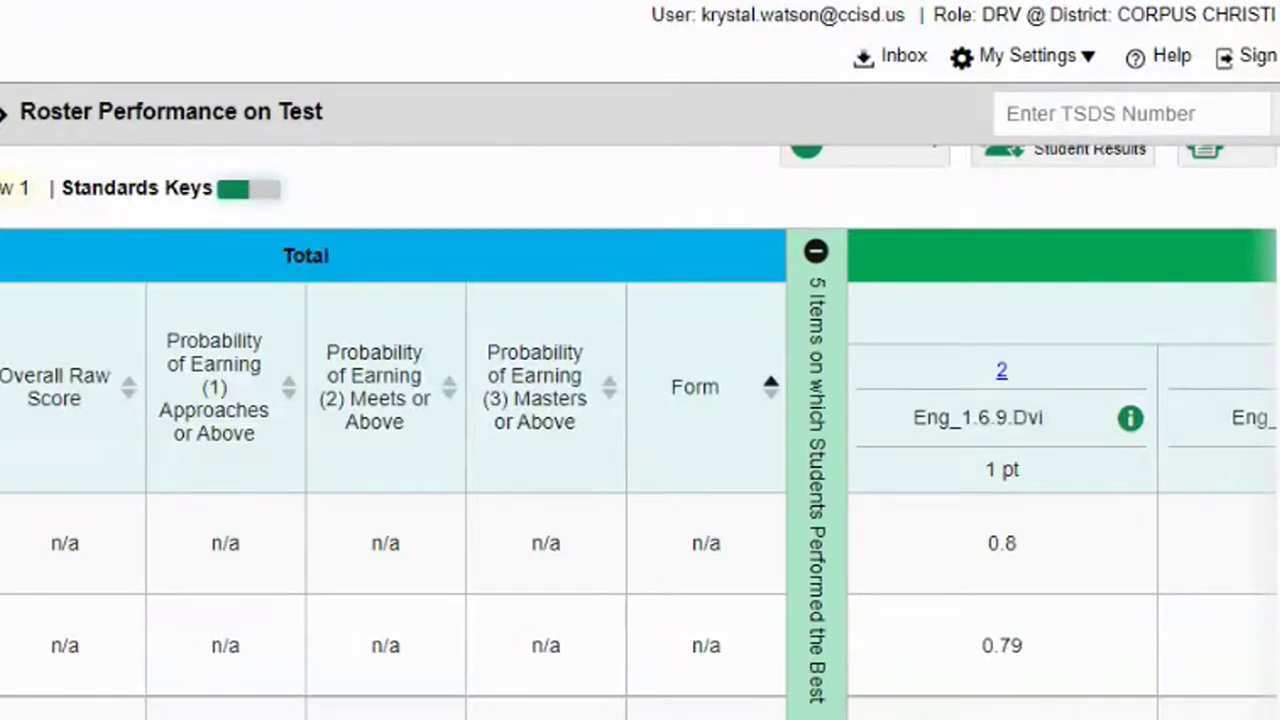
{"action": "scroll", "coordinate": [1160, 710], "scroll_direction": "up", "scroll_amount": 1}
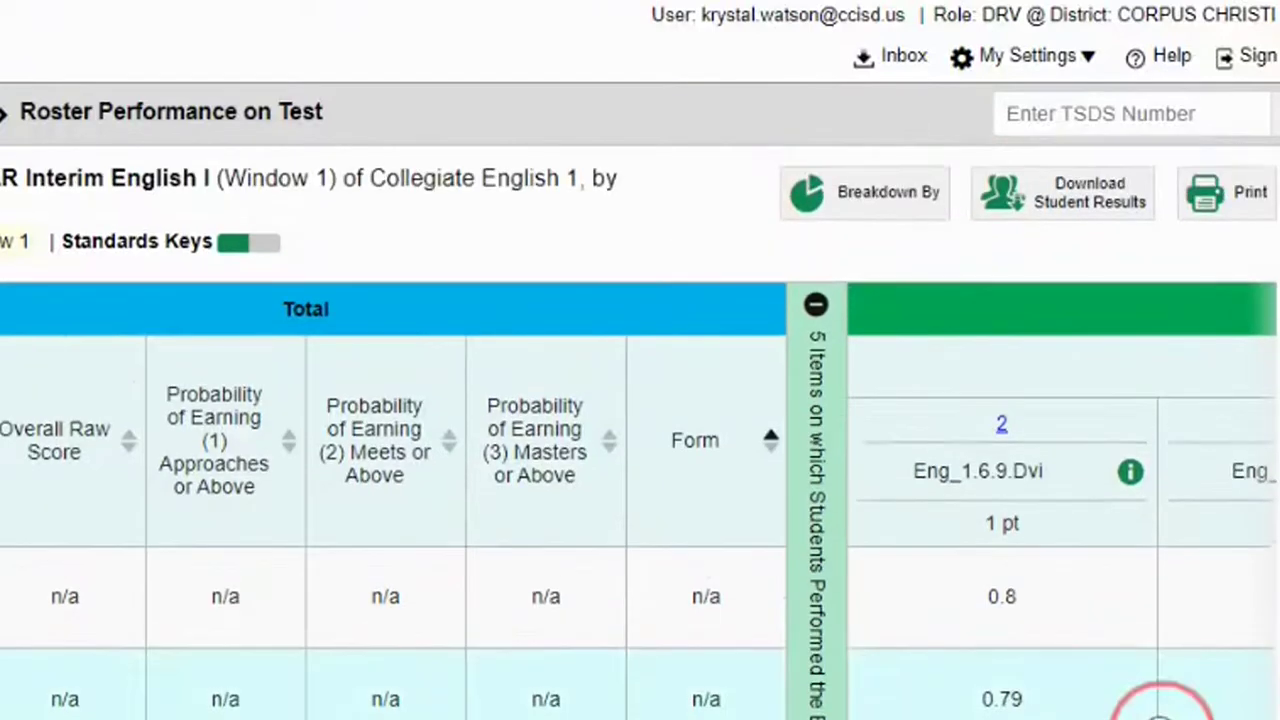
{"action": "scroll", "coordinate": [1160, 708], "scroll_direction": "right", "scroll_amount": 5}
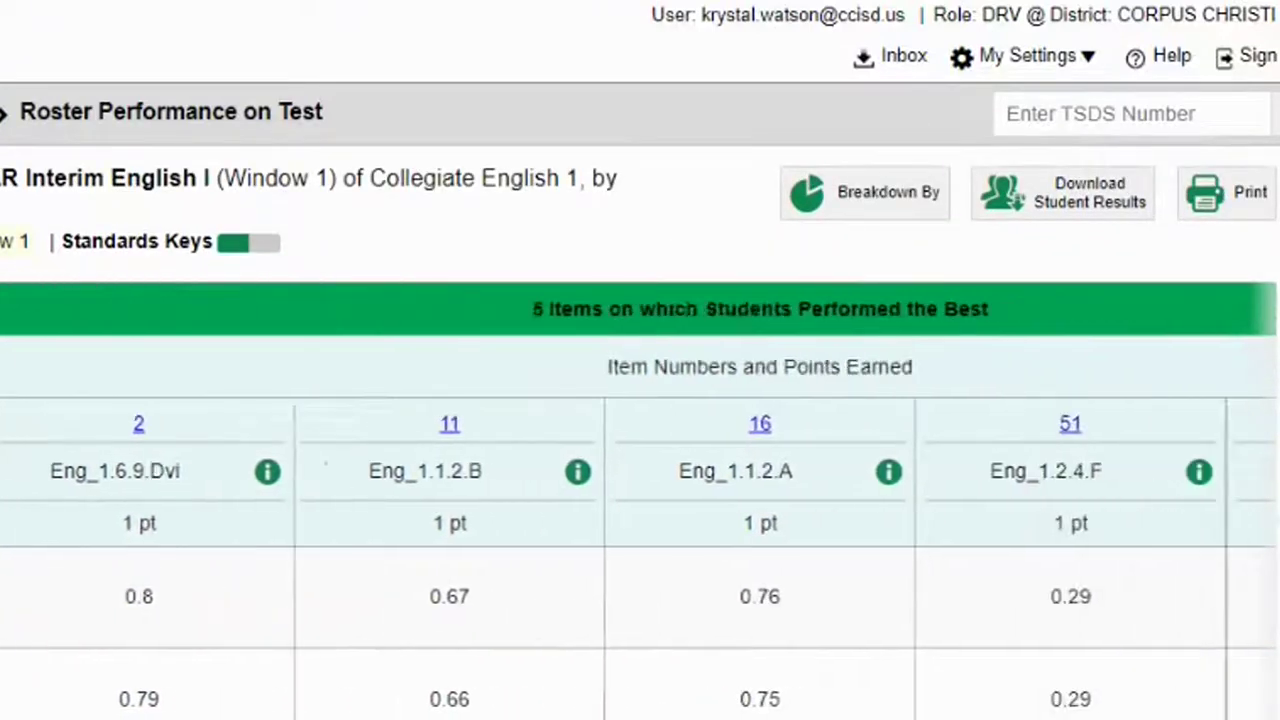
{"action": "scroll", "coordinate": [640, 500], "scroll_direction": "right", "scroll_amount": 3}
{"action": "scroll", "coordinate": [1275, 632], "scroll_direction": "down", "scroll_amount": 5}
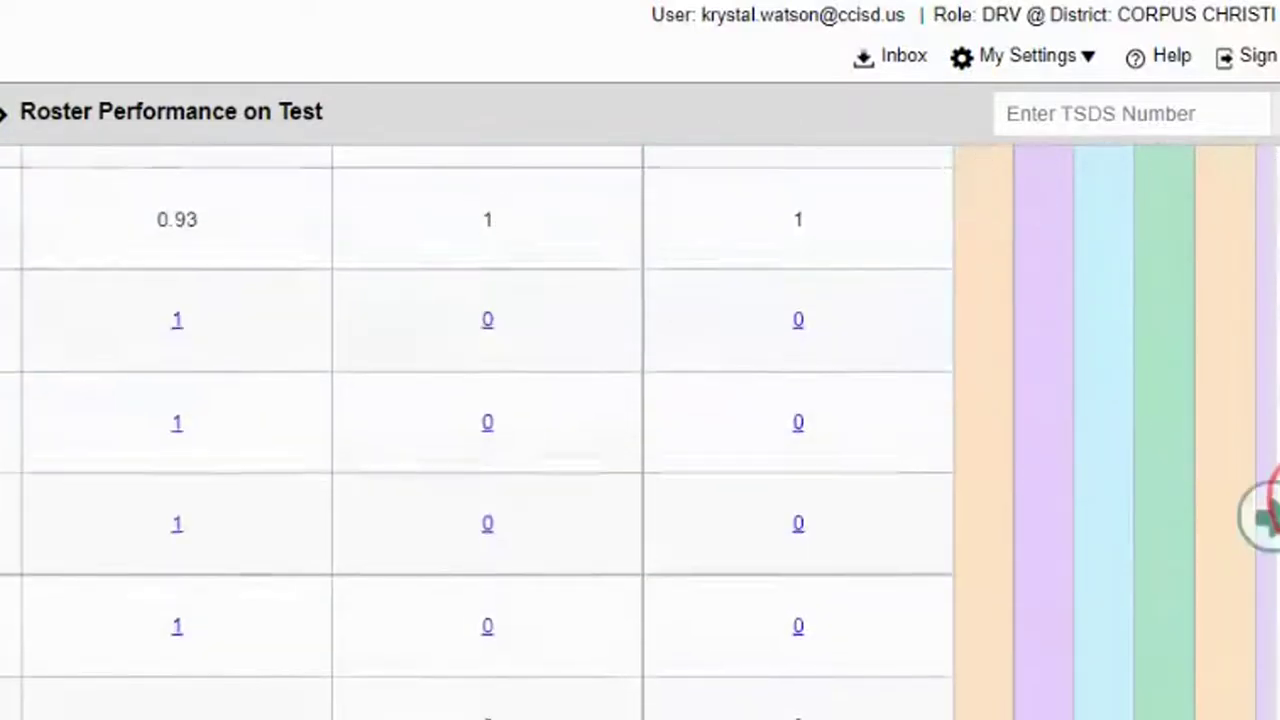
{"action": "scroll", "coordinate": [1274, 514], "scroll_direction": "right", "scroll_amount": 1}
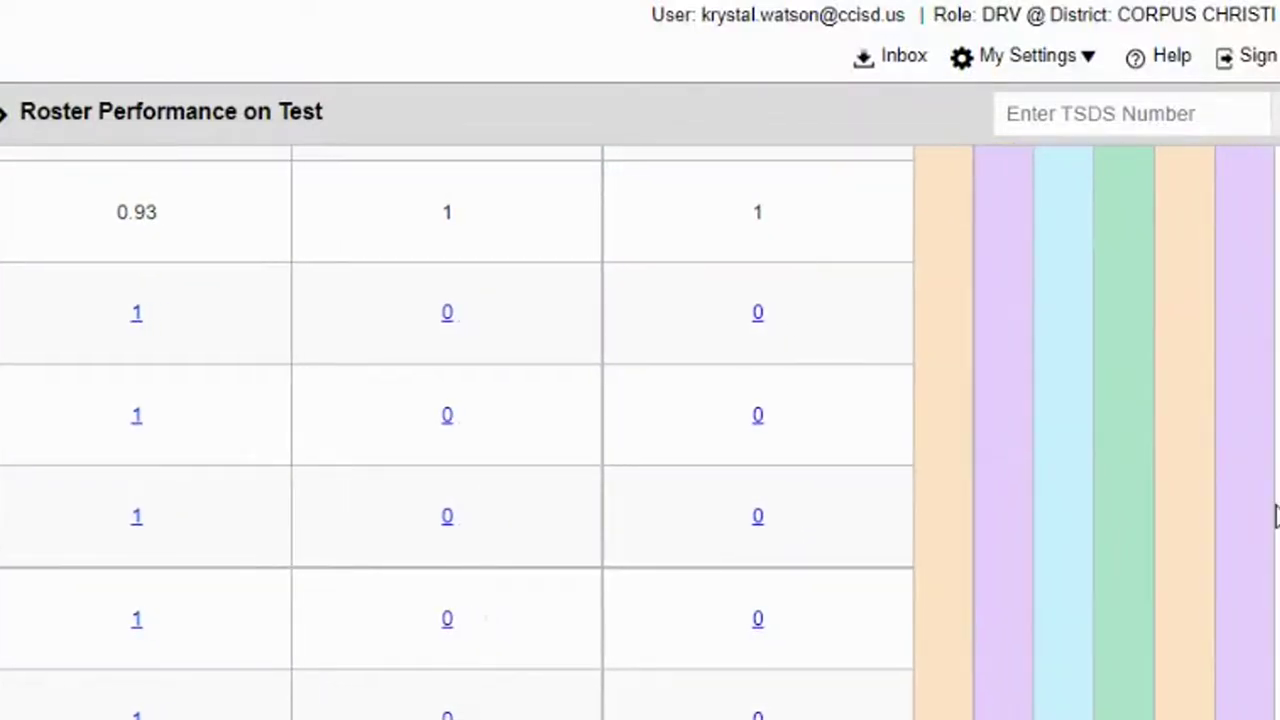
{"action": "scroll", "coordinate": [1240, 560], "scroll_direction": "up", "scroll_amount": 5}
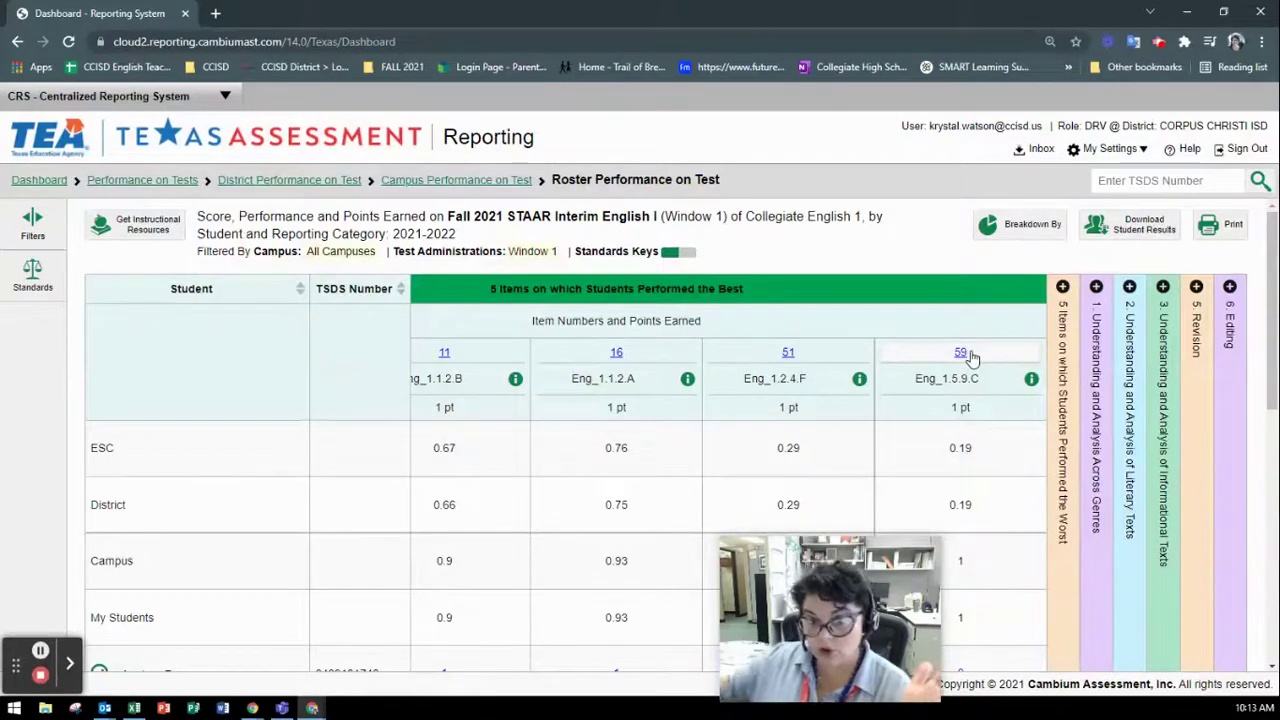
{"action": "left_click", "coordinate": [962, 354]}
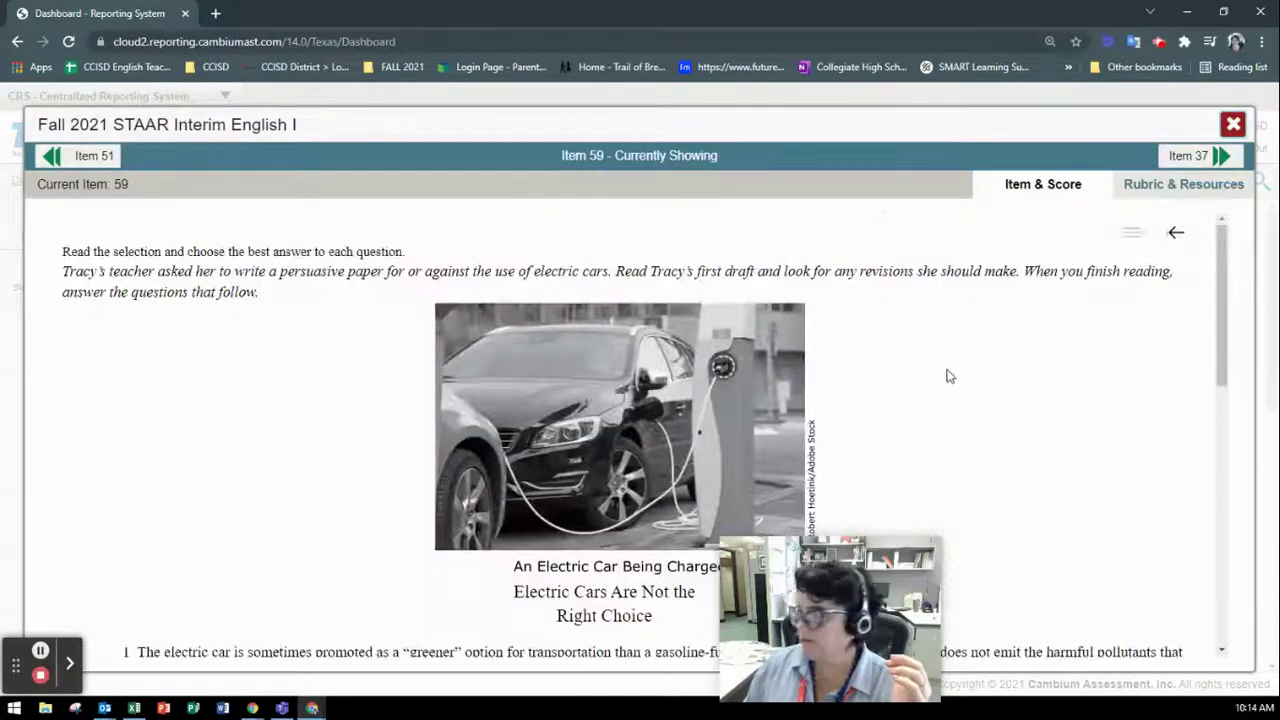
{"action": "scroll", "coordinate": [946, 374], "scroll_direction": "down", "scroll_amount": 4}
{"action": "scroll", "coordinate": [933, 387], "scroll_direction": "down", "scroll_amount": 3}
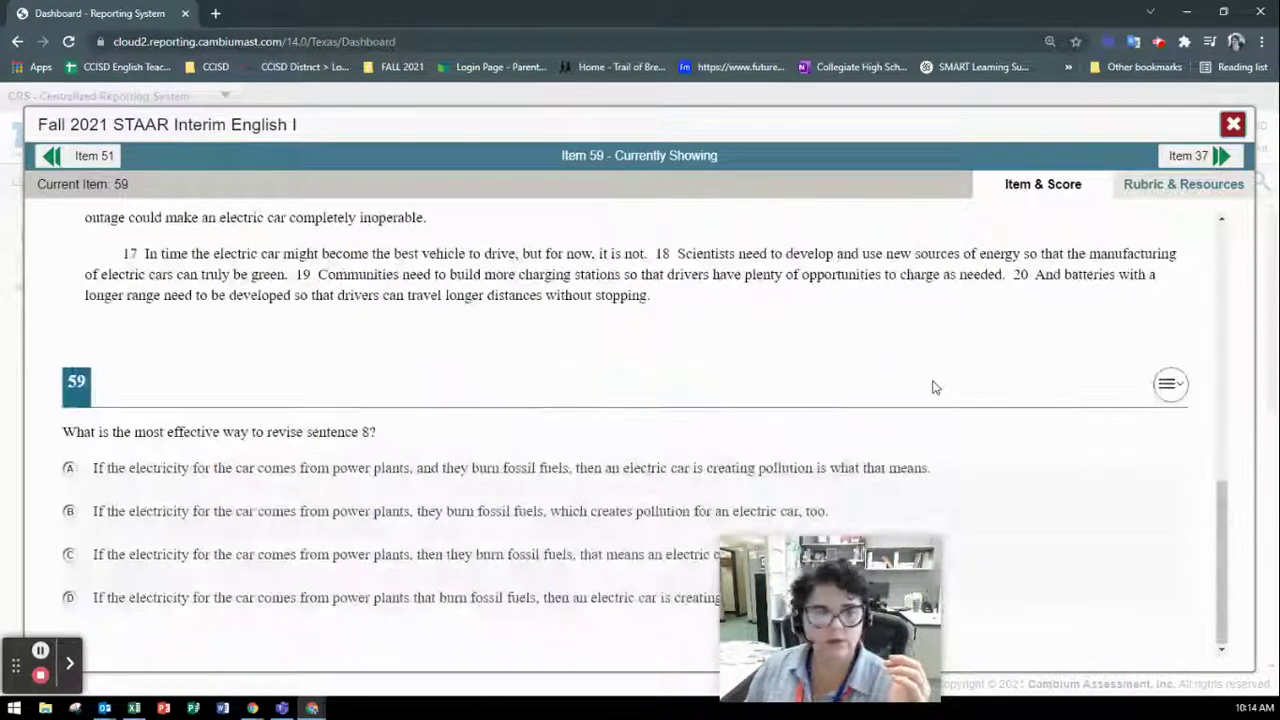
{"action": "scroll", "coordinate": [933, 387], "scroll_direction": "up", "scroll_amount": 6}
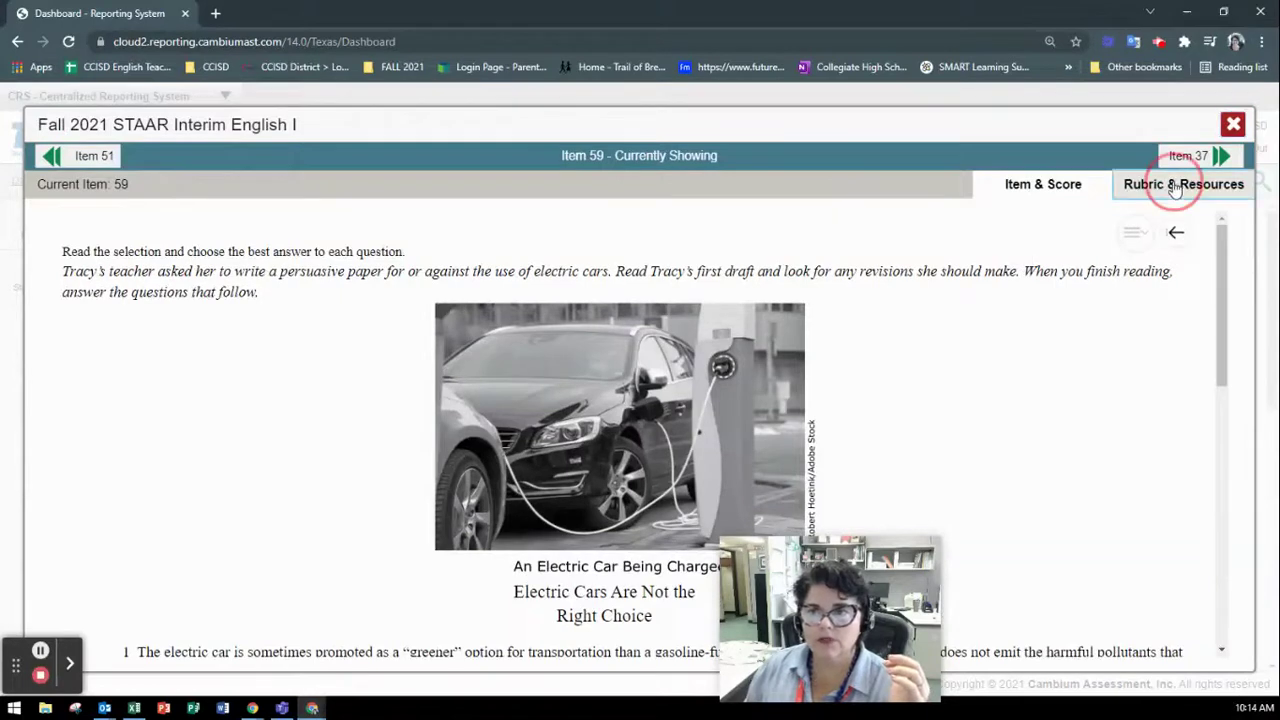
{"action": "left_click", "coordinate": [1176, 189]}
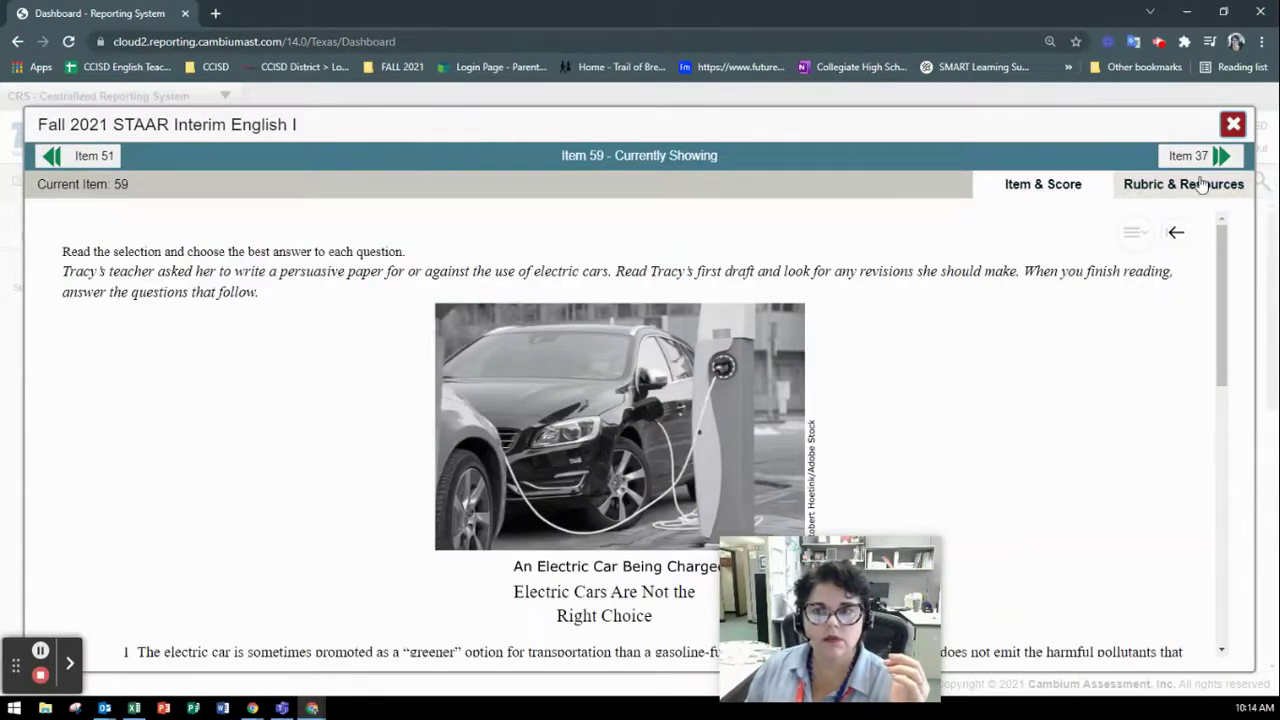
{"action": "left_click", "coordinate": [1203, 185]}
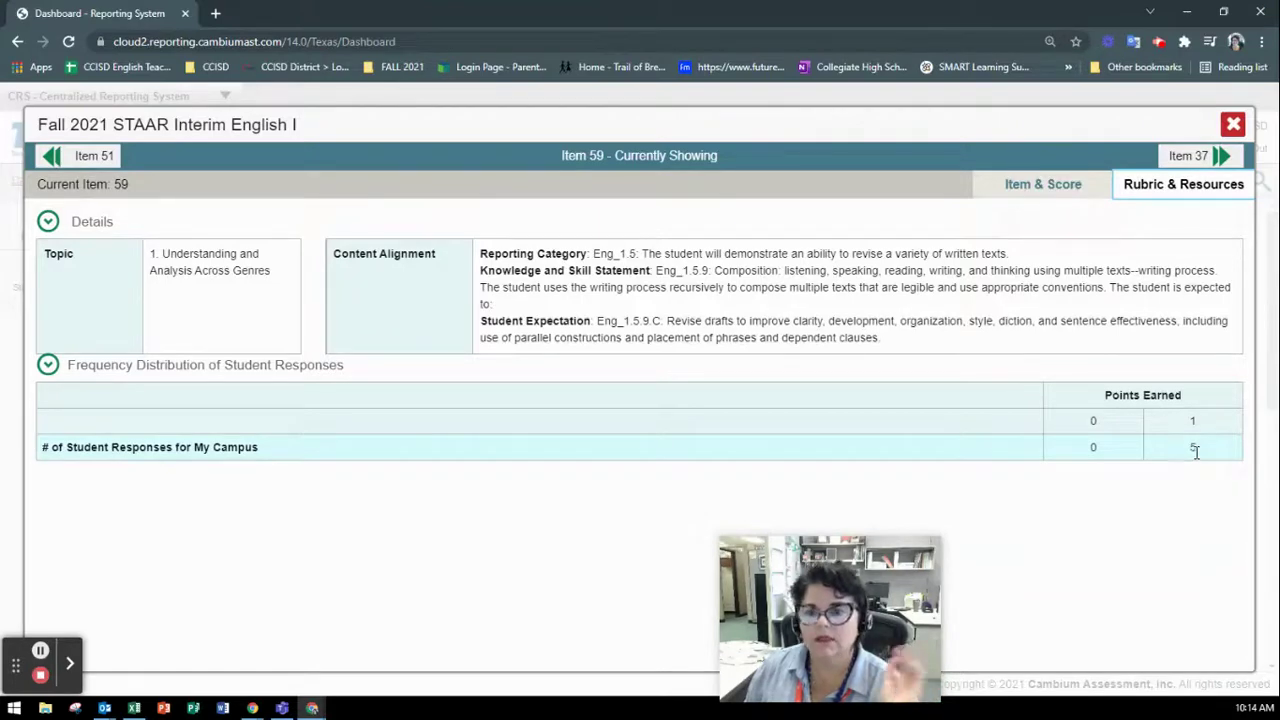
{"action": "left_click", "coordinate": [1233, 124]}
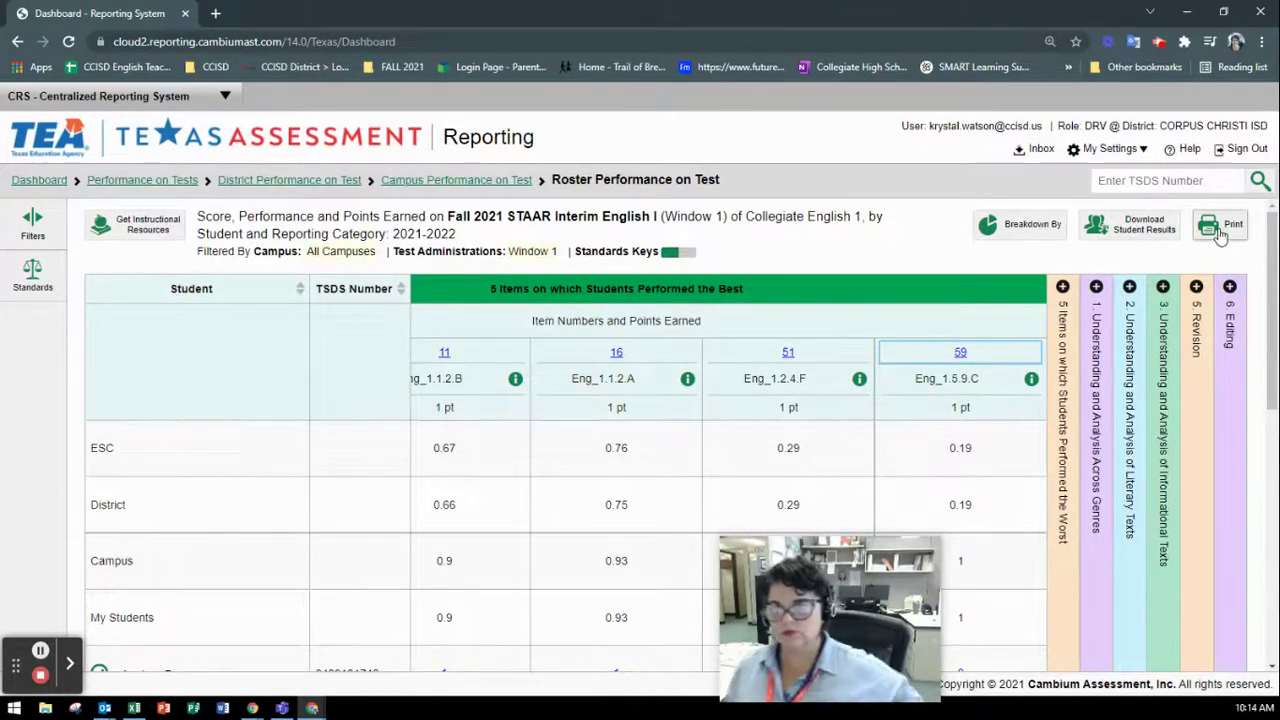
Export the Collegiate English 1 roster with Summary and Item Scores as CSV to the Secure Inbox
{"action": "left_click", "coordinate": [1220, 232]}
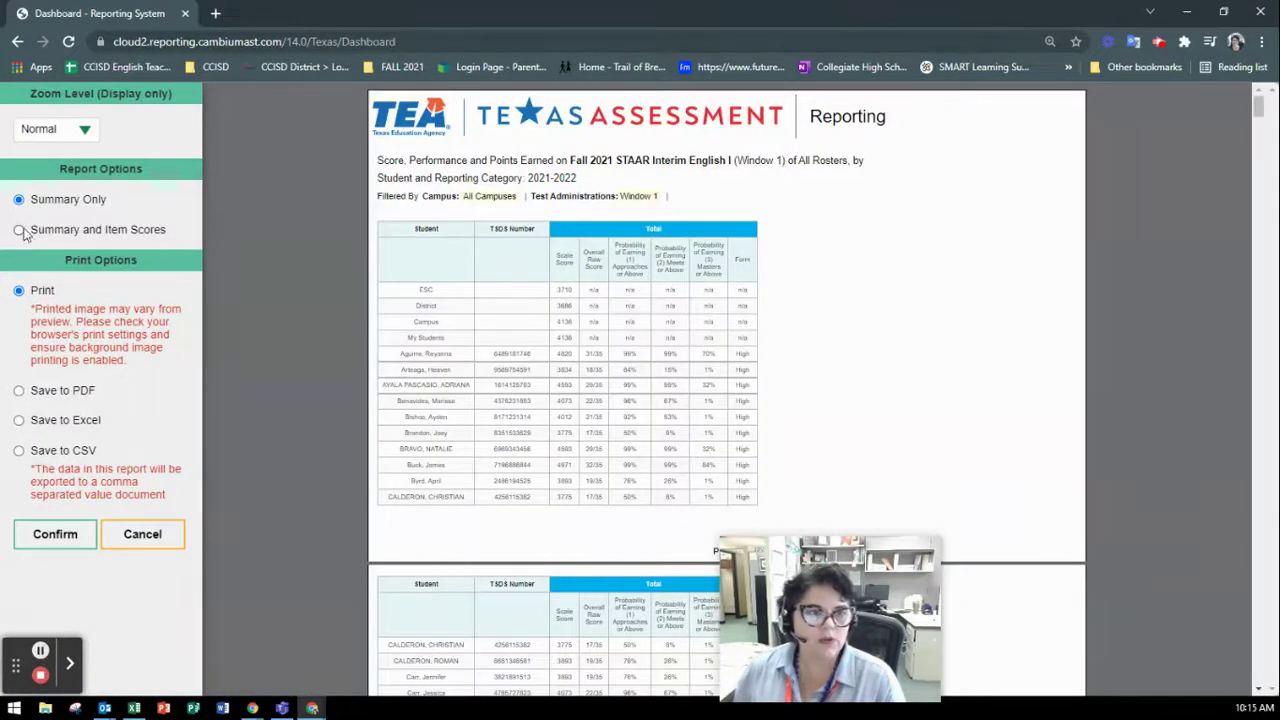
{"action": "left_click", "coordinate": [18, 230]}
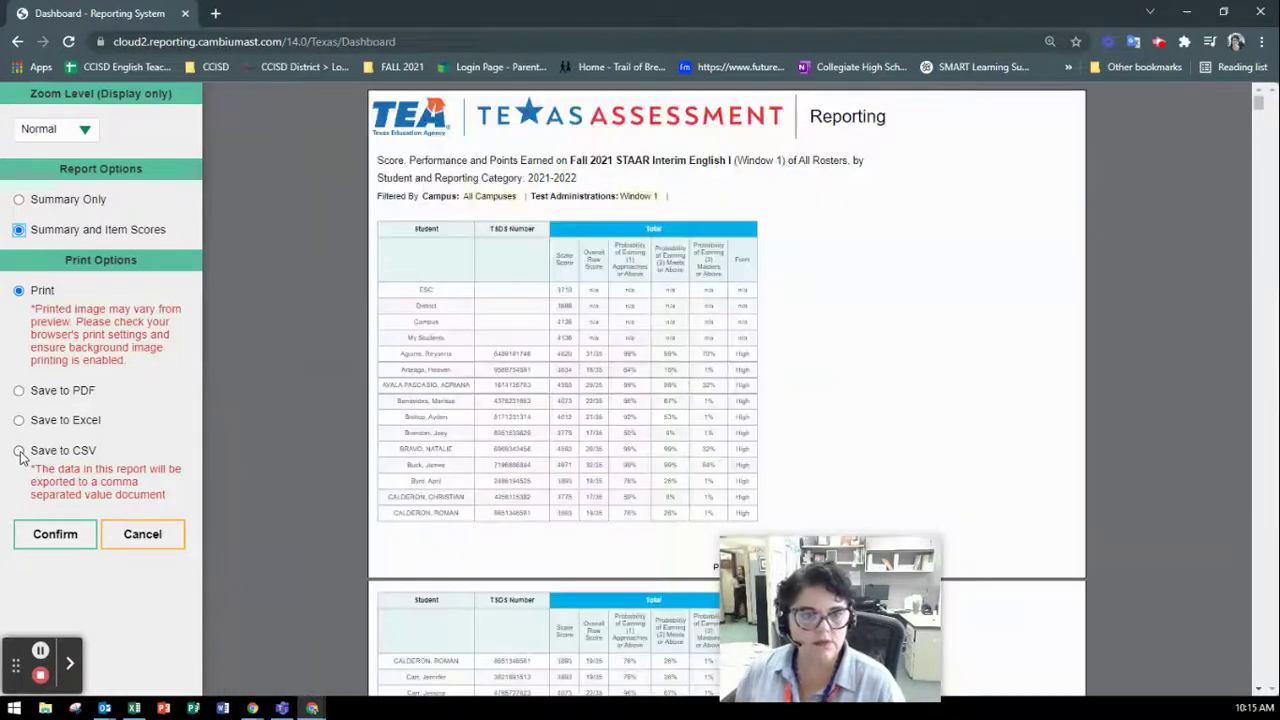
{"action": "left_click", "coordinate": [18, 451]}
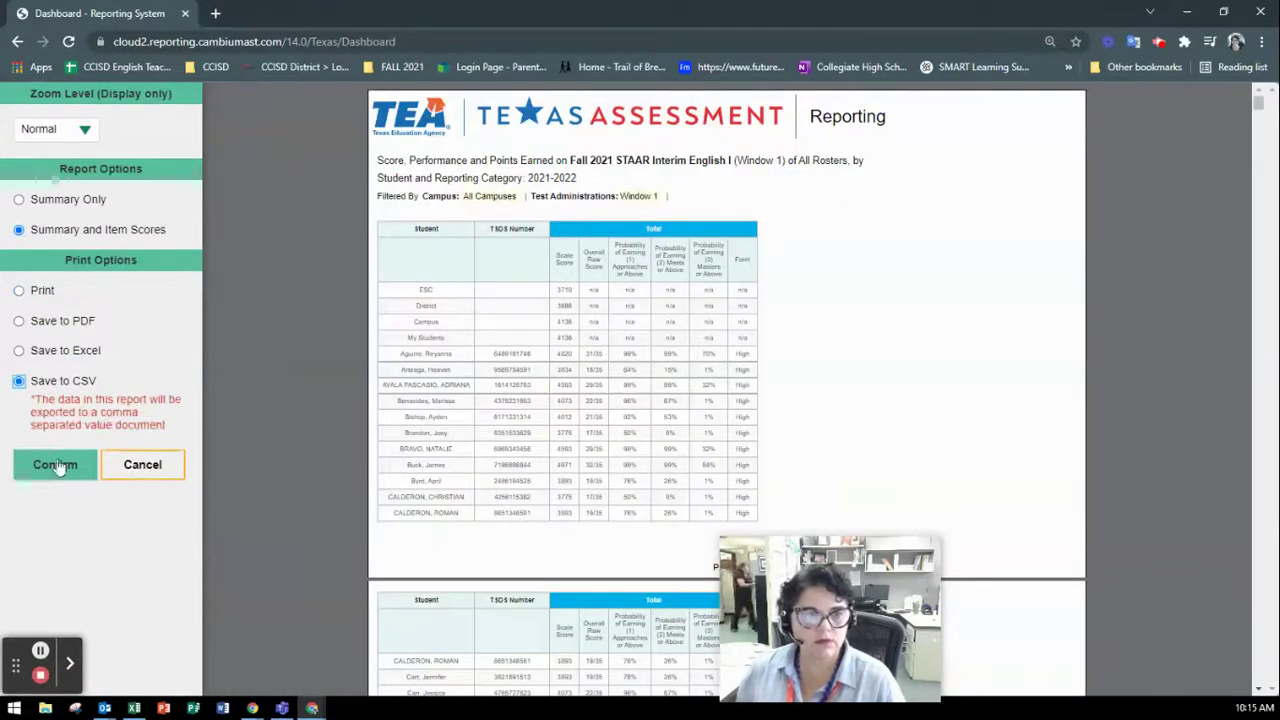
{"action": "scroll", "coordinate": [592, 400], "scroll_direction": "down", "scroll_amount": 5}
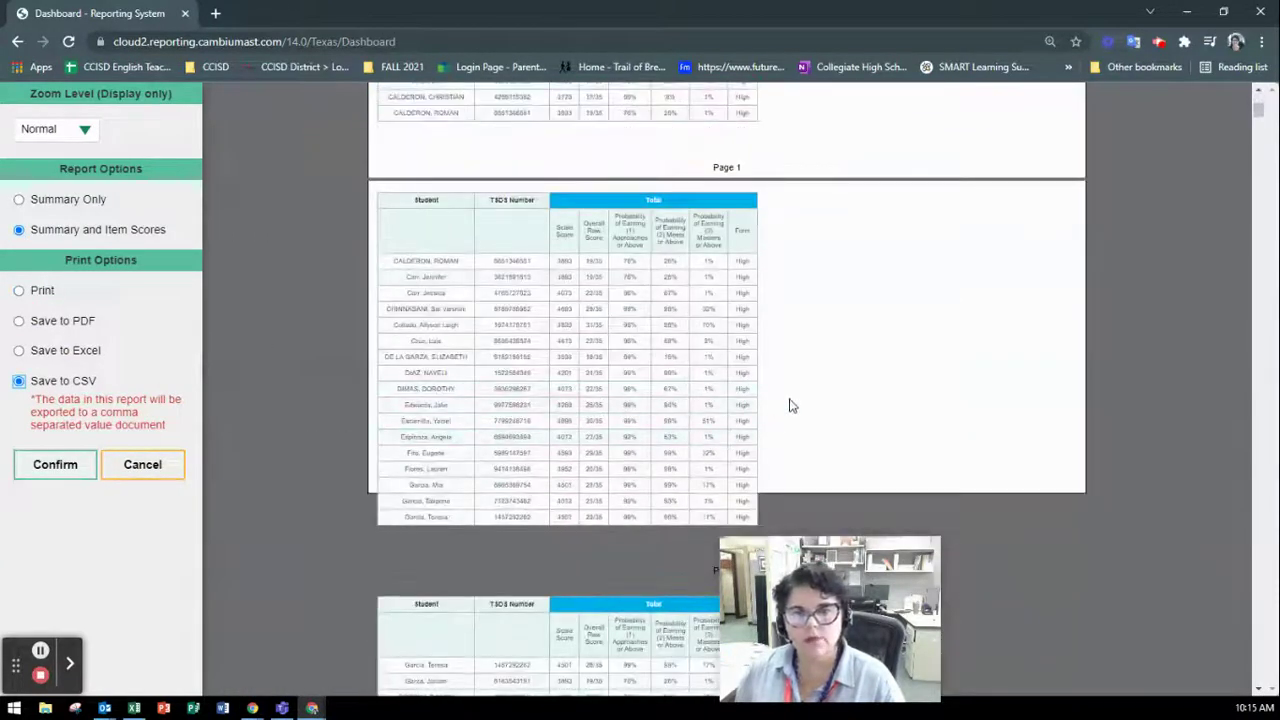
{"action": "scroll", "coordinate": [815, 400], "scroll_direction": "down", "scroll_amount": 4}
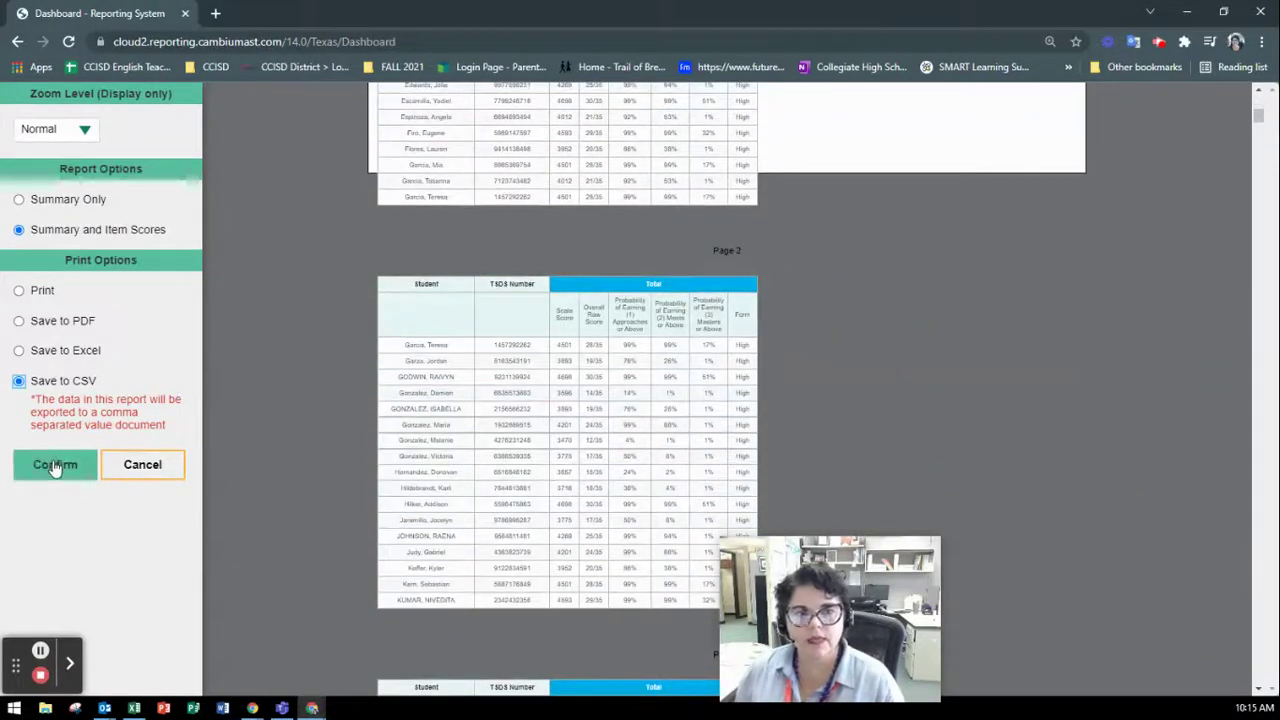
{"action": "scroll", "coordinate": [679, 437], "scroll_direction": "down", "scroll_amount": 3}
{"action": "scroll", "coordinate": [679, 437], "scroll_direction": "up", "scroll_amount": 6}
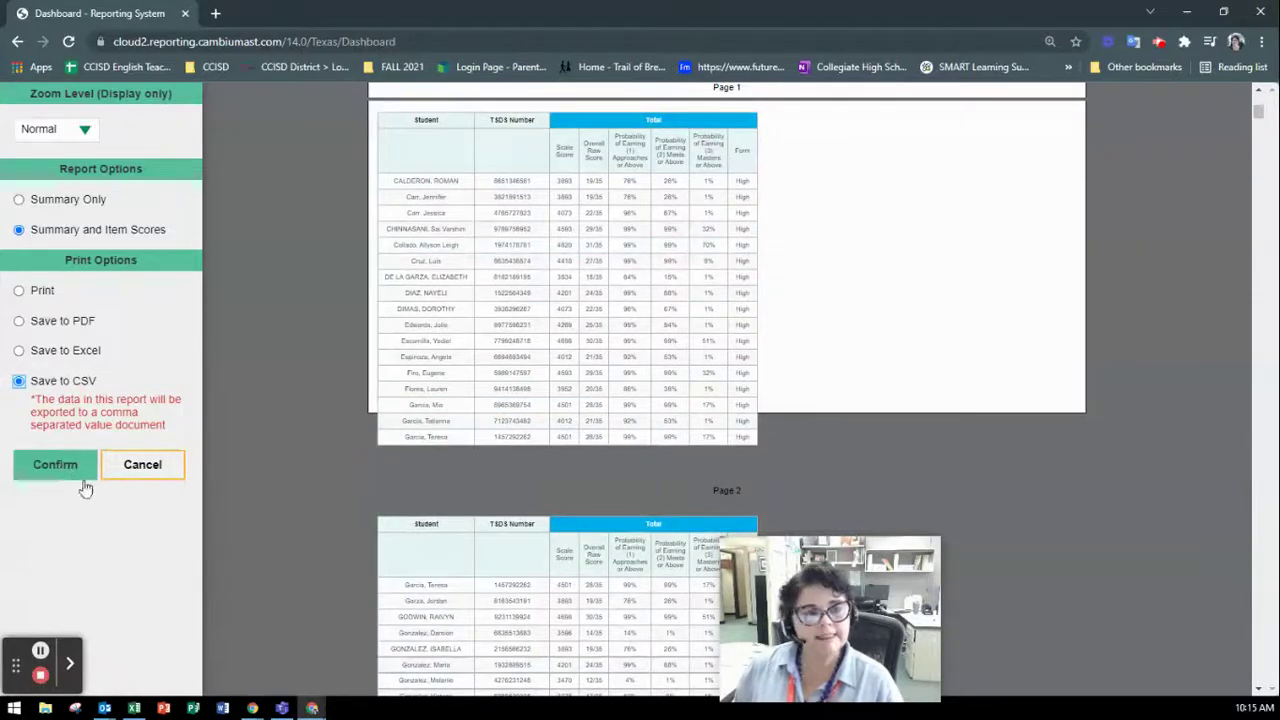
{"action": "left_click", "coordinate": [65, 475]}
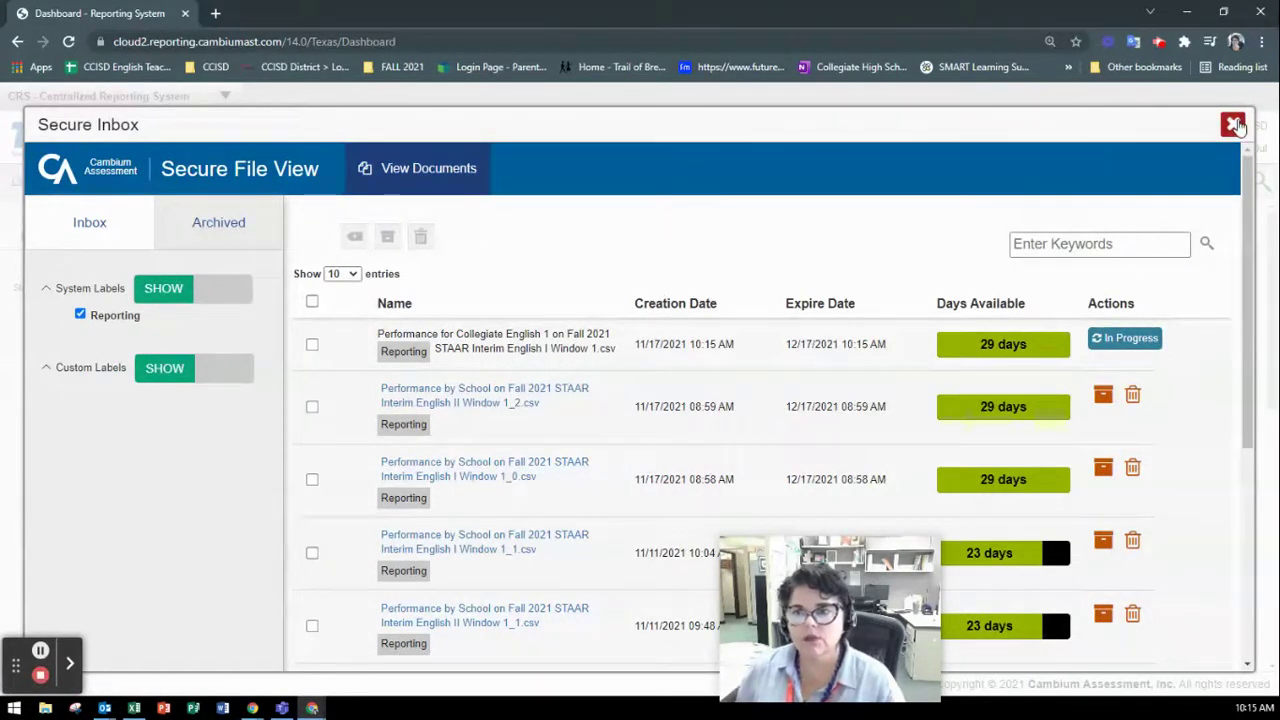
Close the Secure Inbox, collapse the green best-items column group, and re-enable Standards Keys
{"action": "left_click", "coordinate": [1231, 123]}
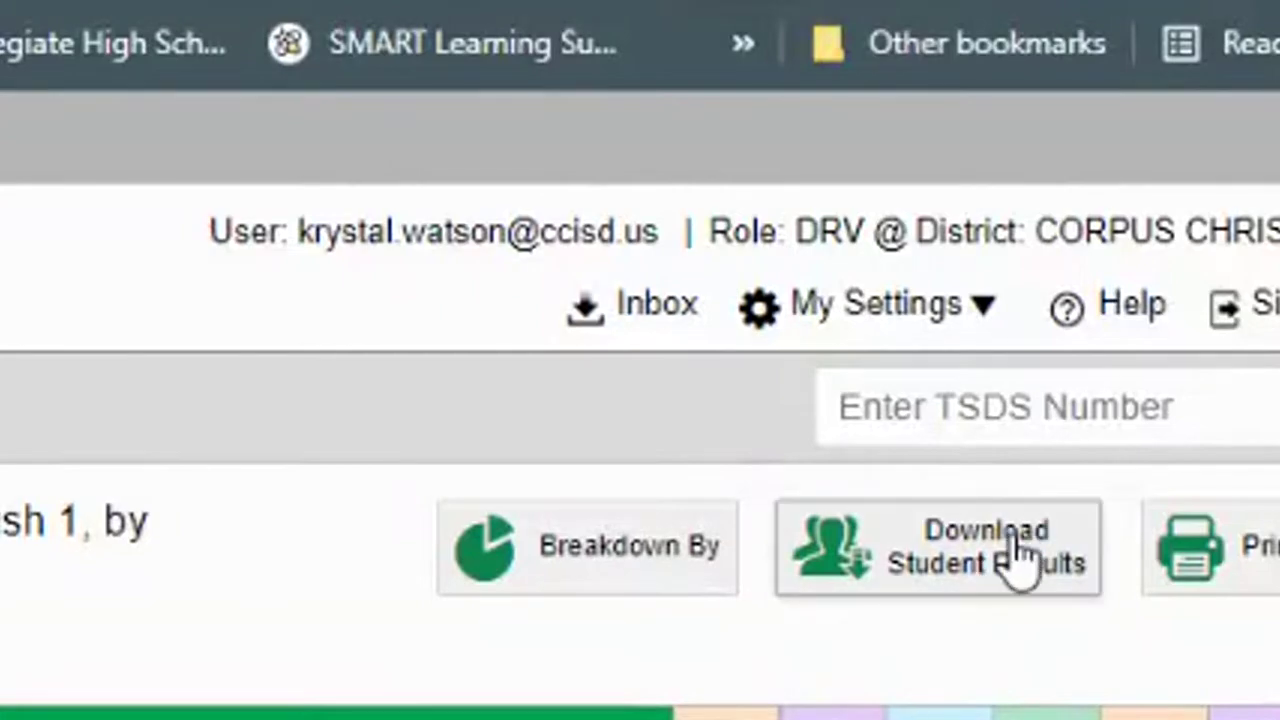
{"action": "scroll", "coordinate": [838, 330], "scroll_direction": "down", "scroll_amount": 3}
{"action": "scroll", "coordinate": [838, 330], "scroll_direction": "up", "scroll_amount": 3}
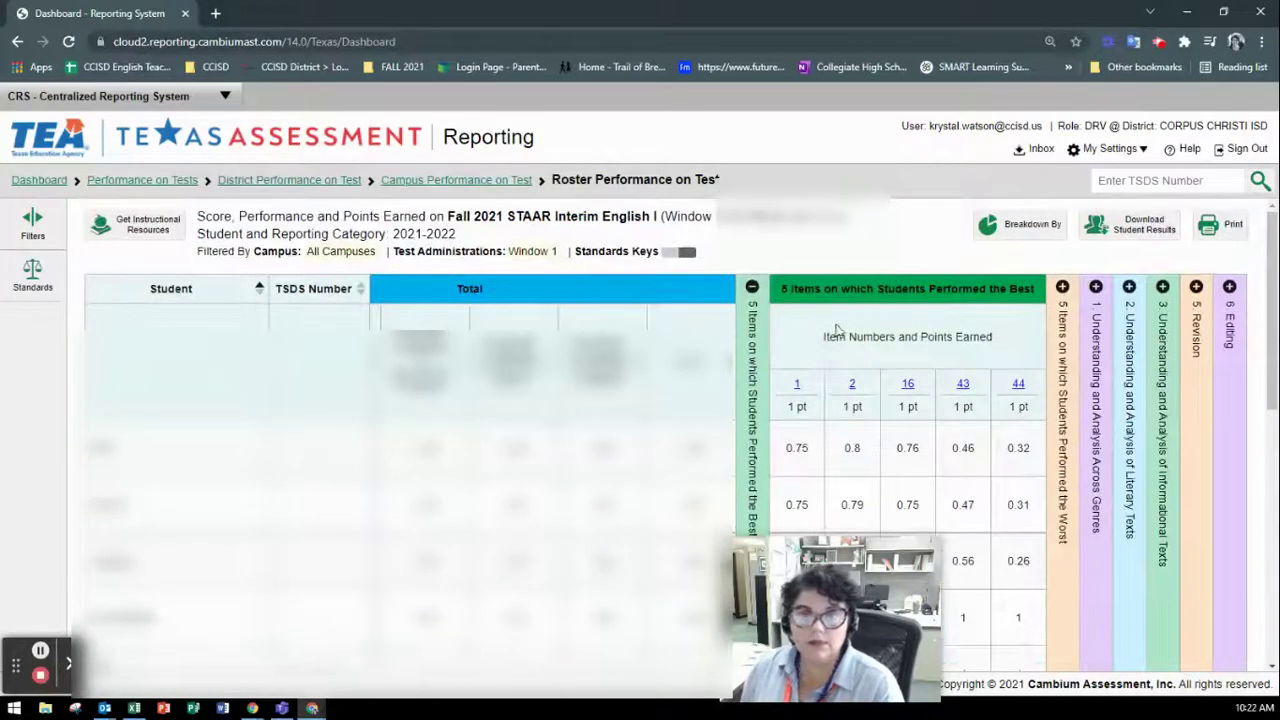
{"action": "left_click", "coordinate": [756, 288]}
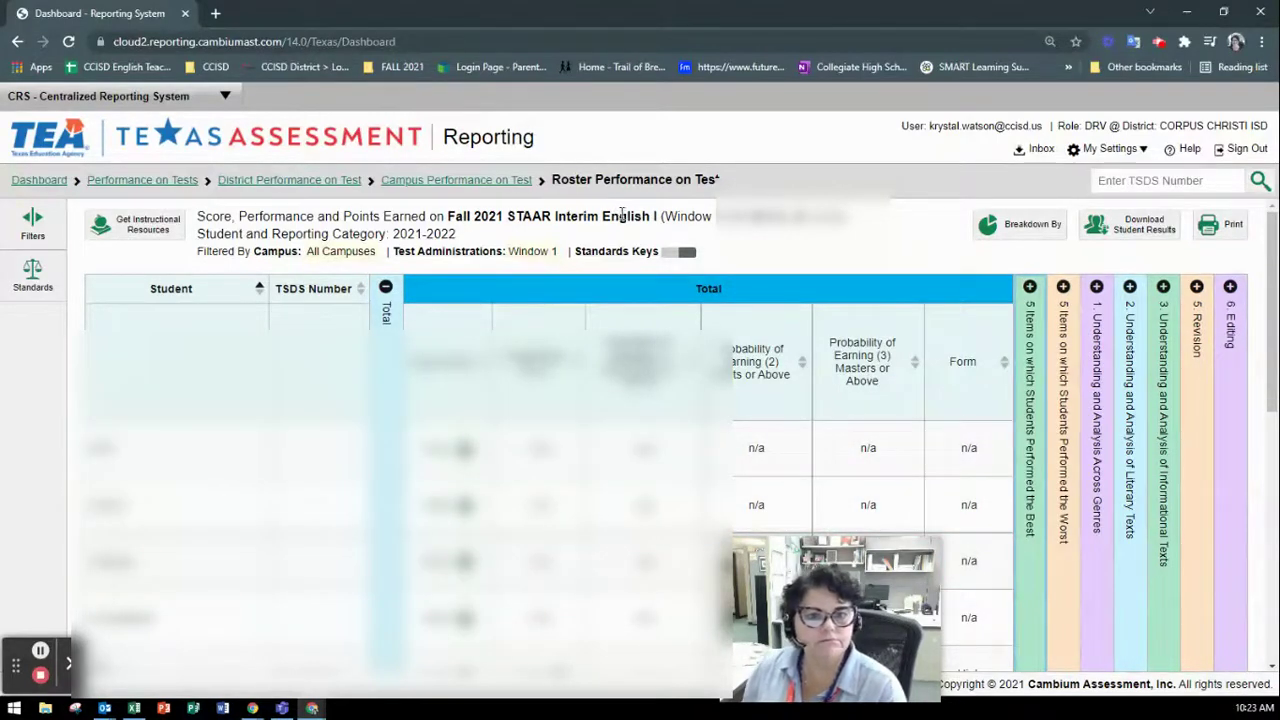
{"action": "left_click", "coordinate": [683, 256]}
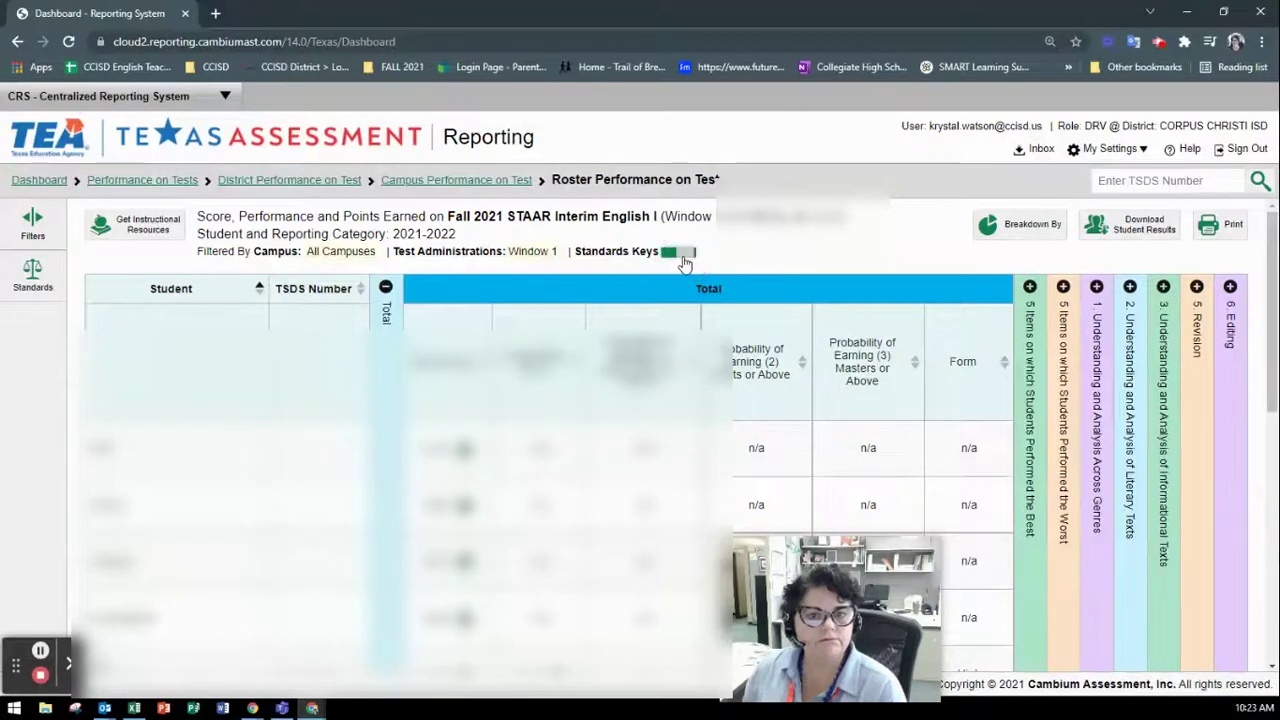